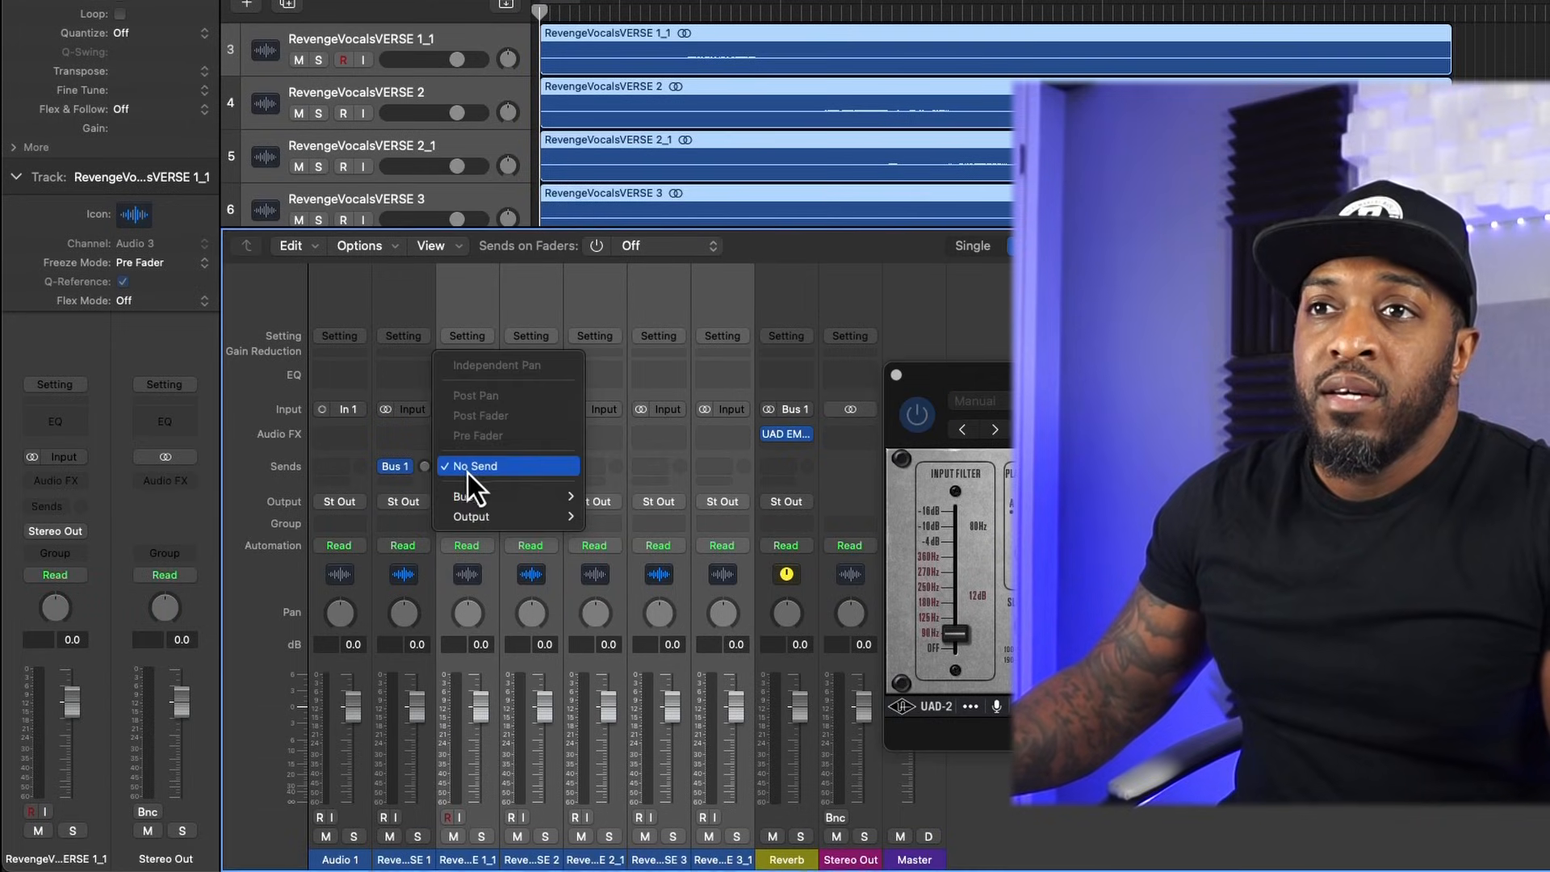
# Step: Add a Bus 1 send to the selected verse vocal channels, and select all six verse vocal channels together
pyautogui.moveTo(565, 497)
pyautogui.click(651, 83)
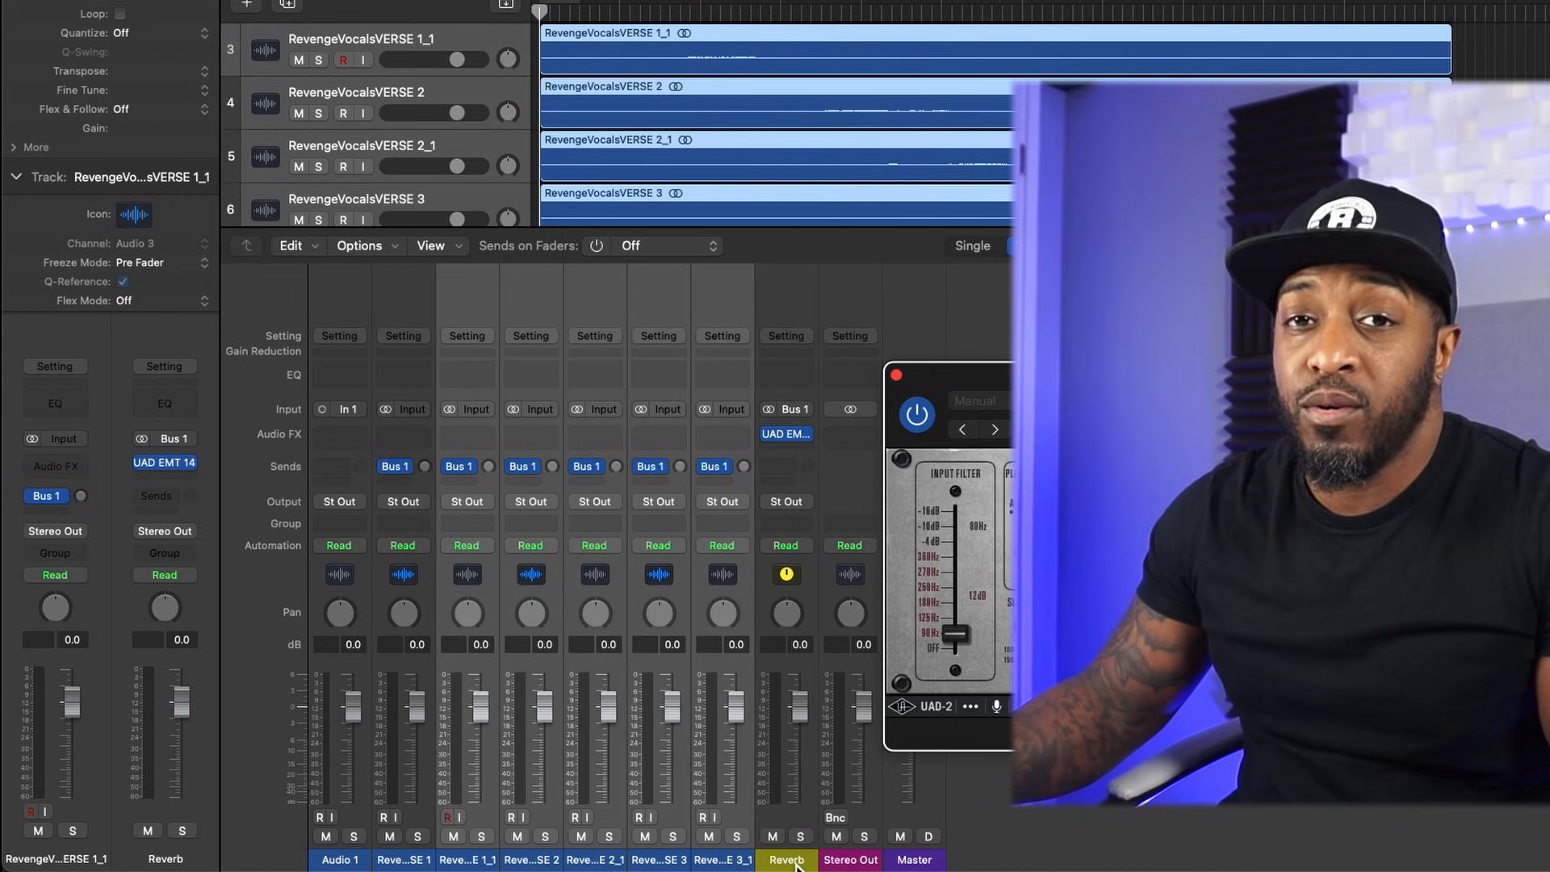
pyautogui.moveTo(734, 861); pyautogui.dragTo(424, 864)
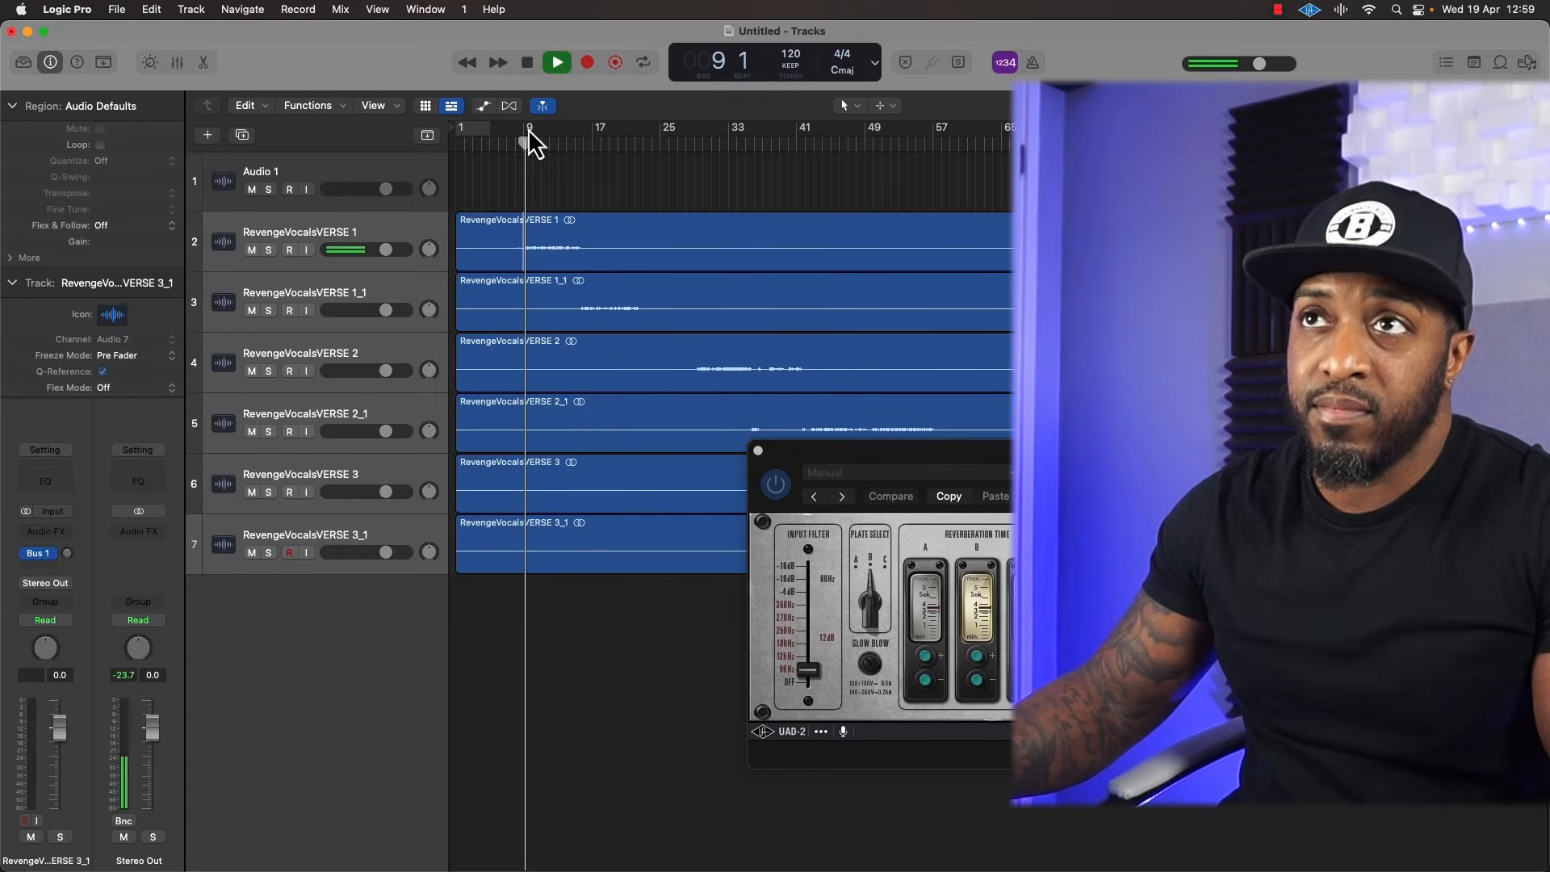
# Step: Set a cycle range over the opening verse vocals from about bar 9 and raise the vocals' Bus 1 send levels during playback
pyautogui.moveTo(533, 143); pyautogui.dragTo(573, 131)
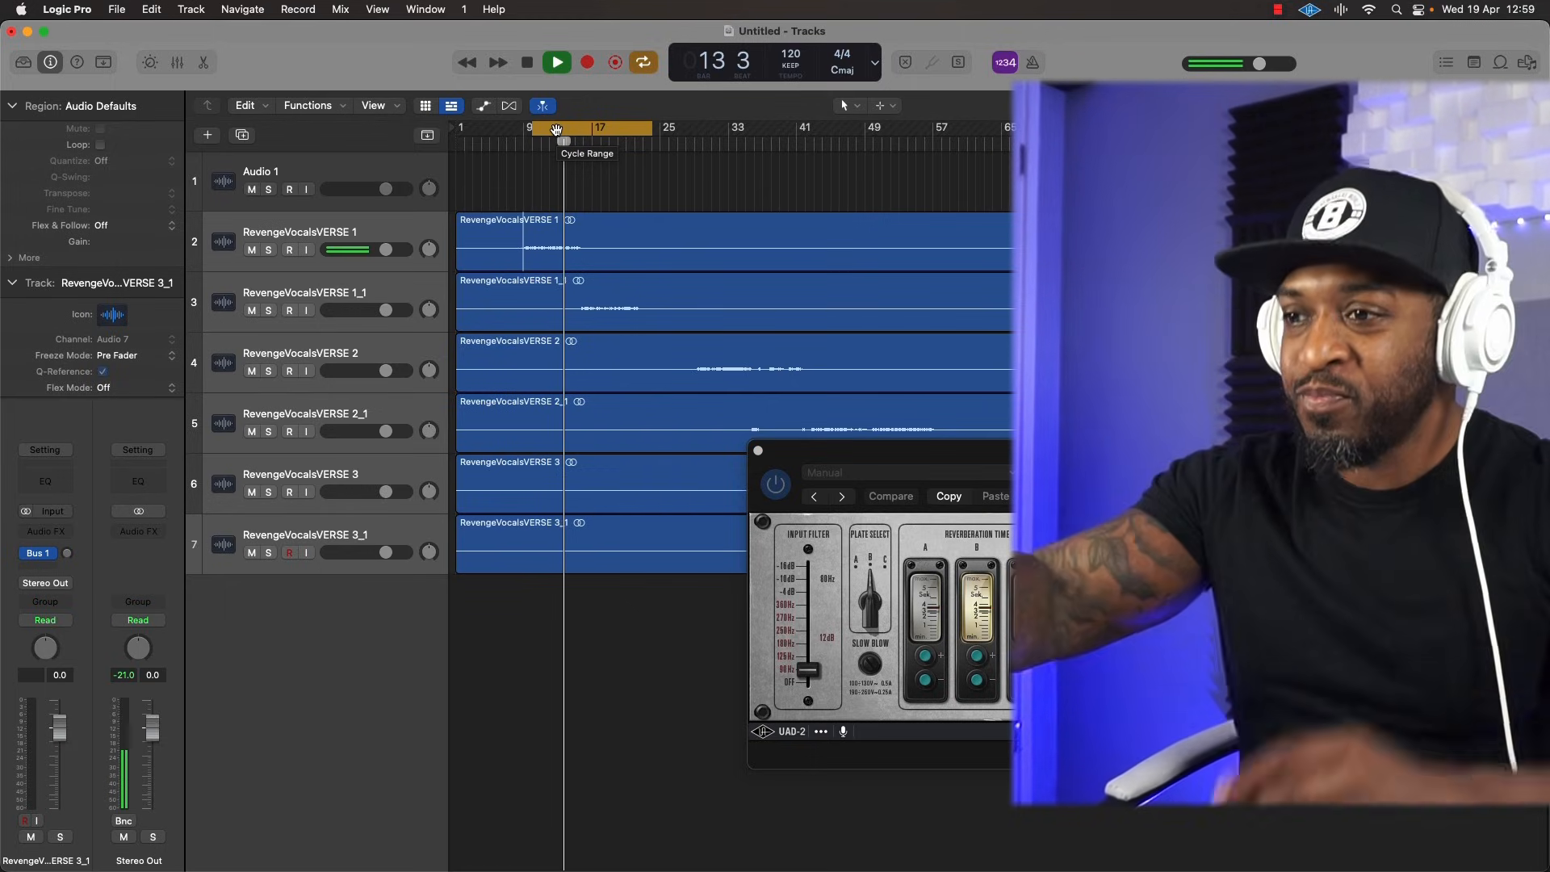
pyautogui.moveTo(557, 130); pyautogui.dragTo(655, 133)
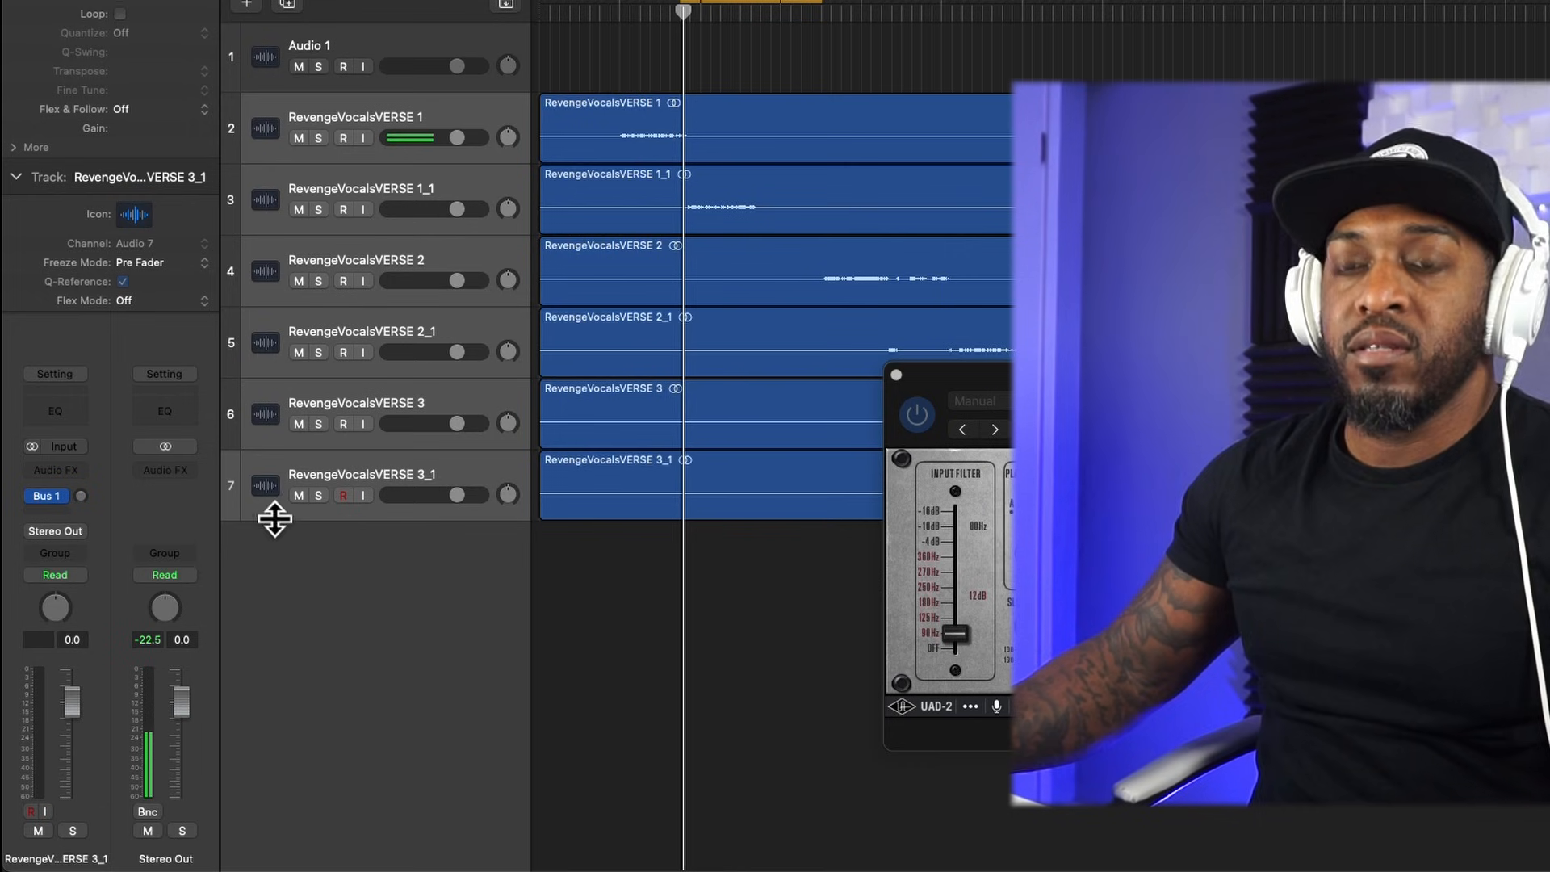
pyautogui.press('x')
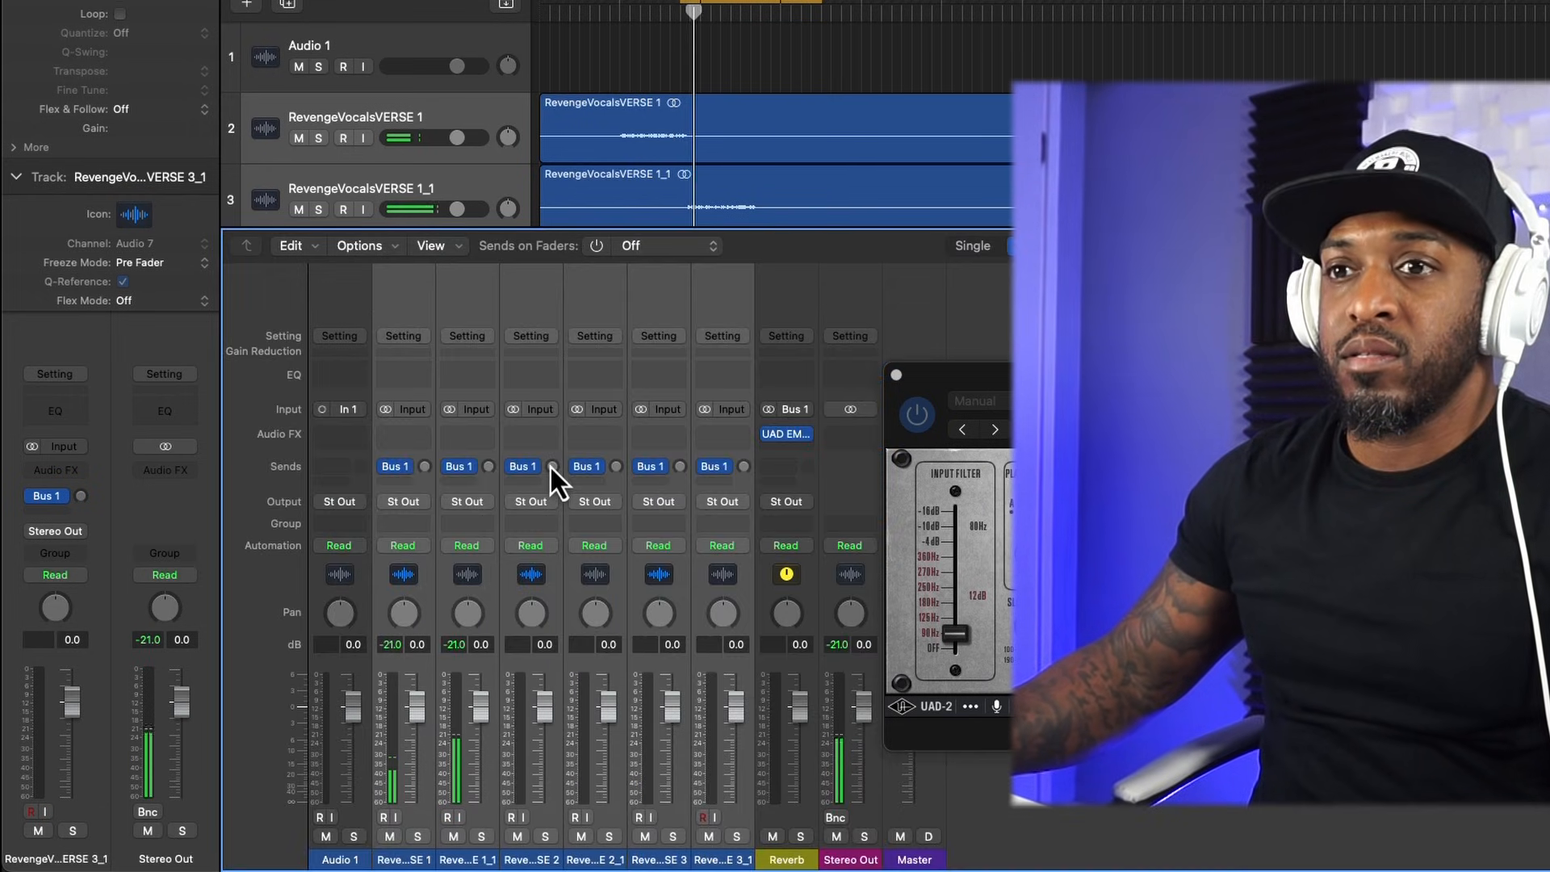
pyautogui.moveTo(489, 467); pyautogui.dragTo(496, 383)
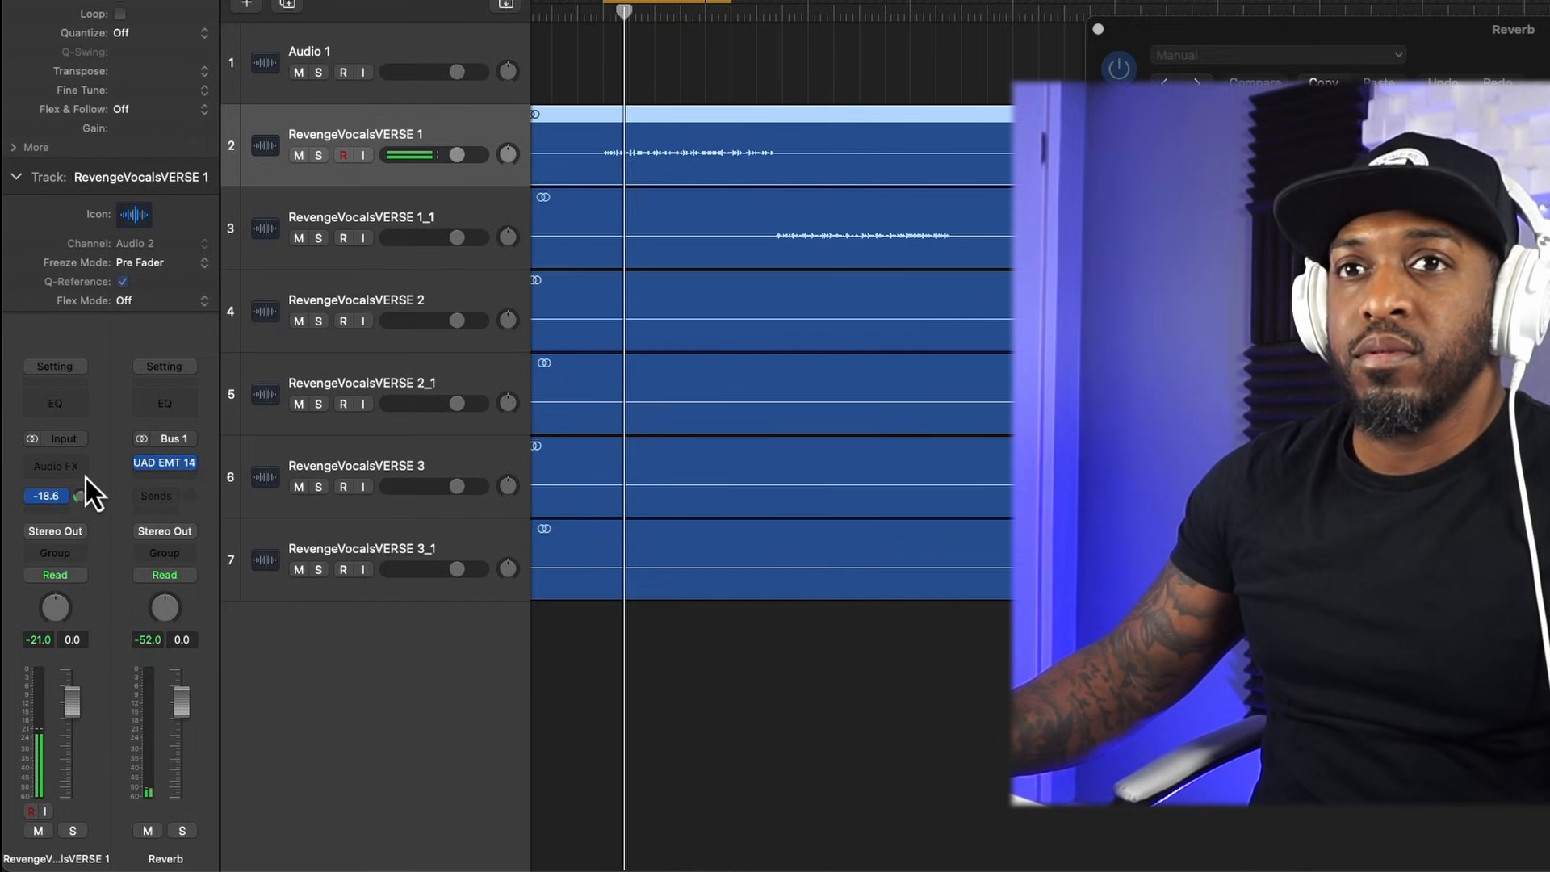
pyautogui.moveTo(86, 479); pyautogui.dragTo(86, 474)
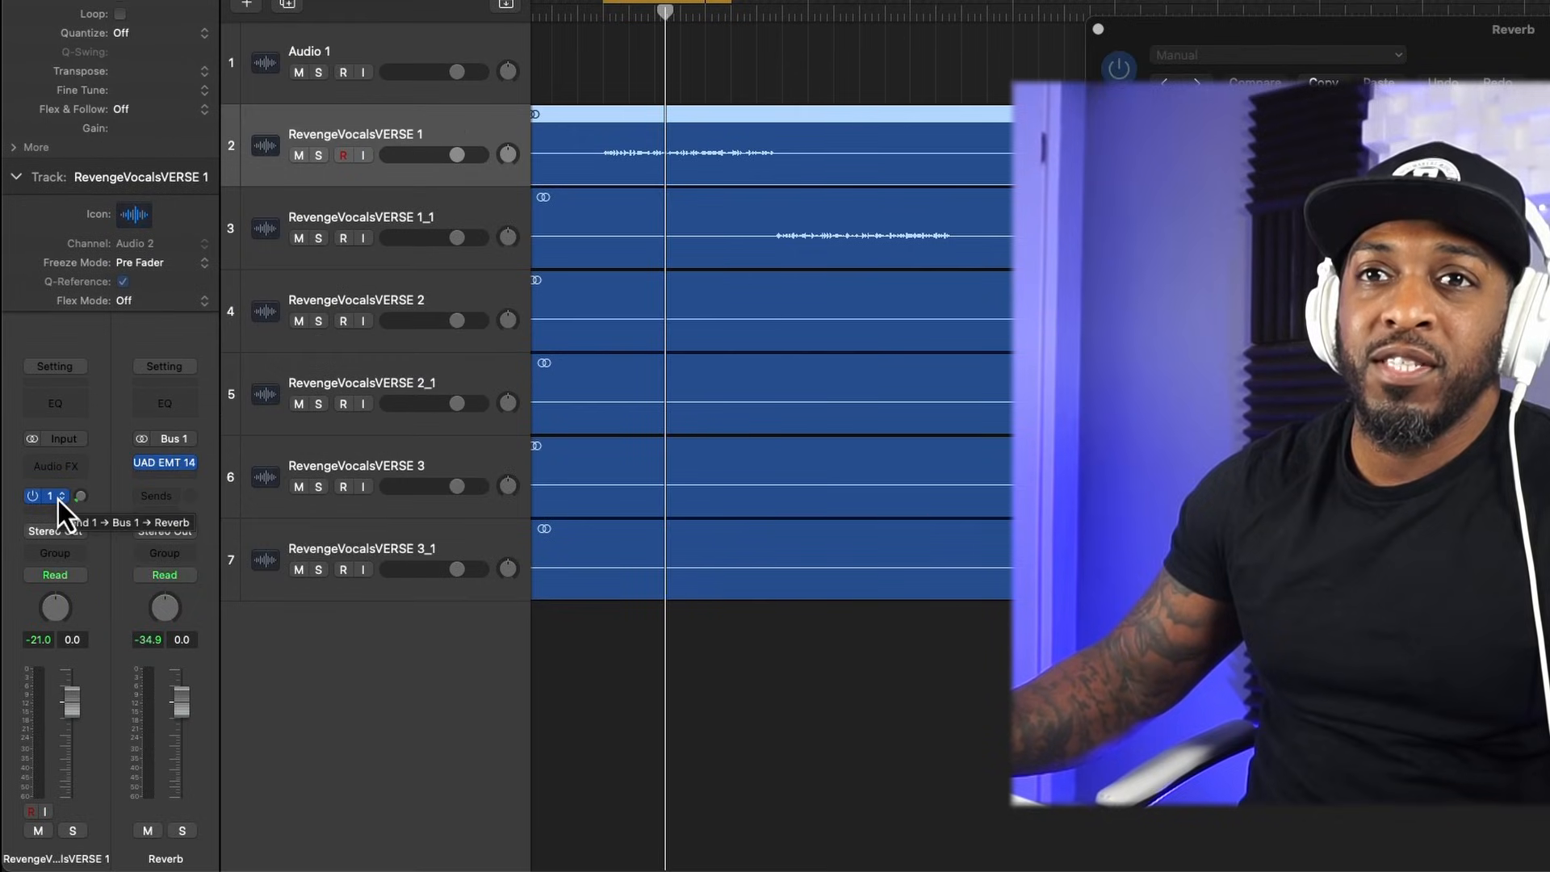
# Step: Examine the Bus 1 send options of RevengeVocalsVERSE 1 and the input source options of the Reverb channel, keeping both on Bus 1
pyautogui.click(58, 501)
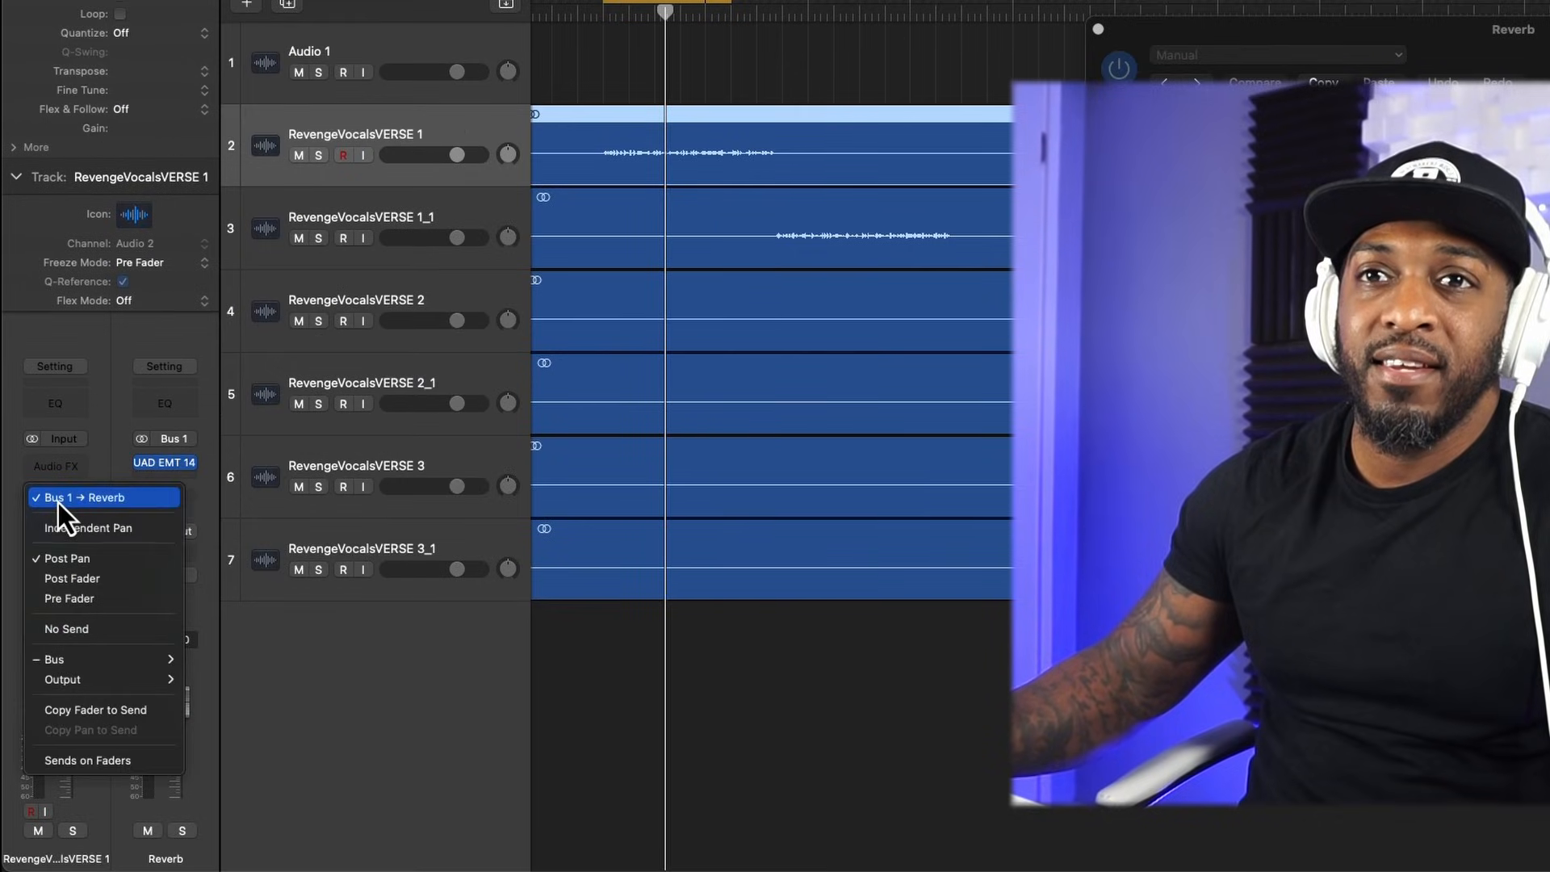
pyautogui.click(97, 478)
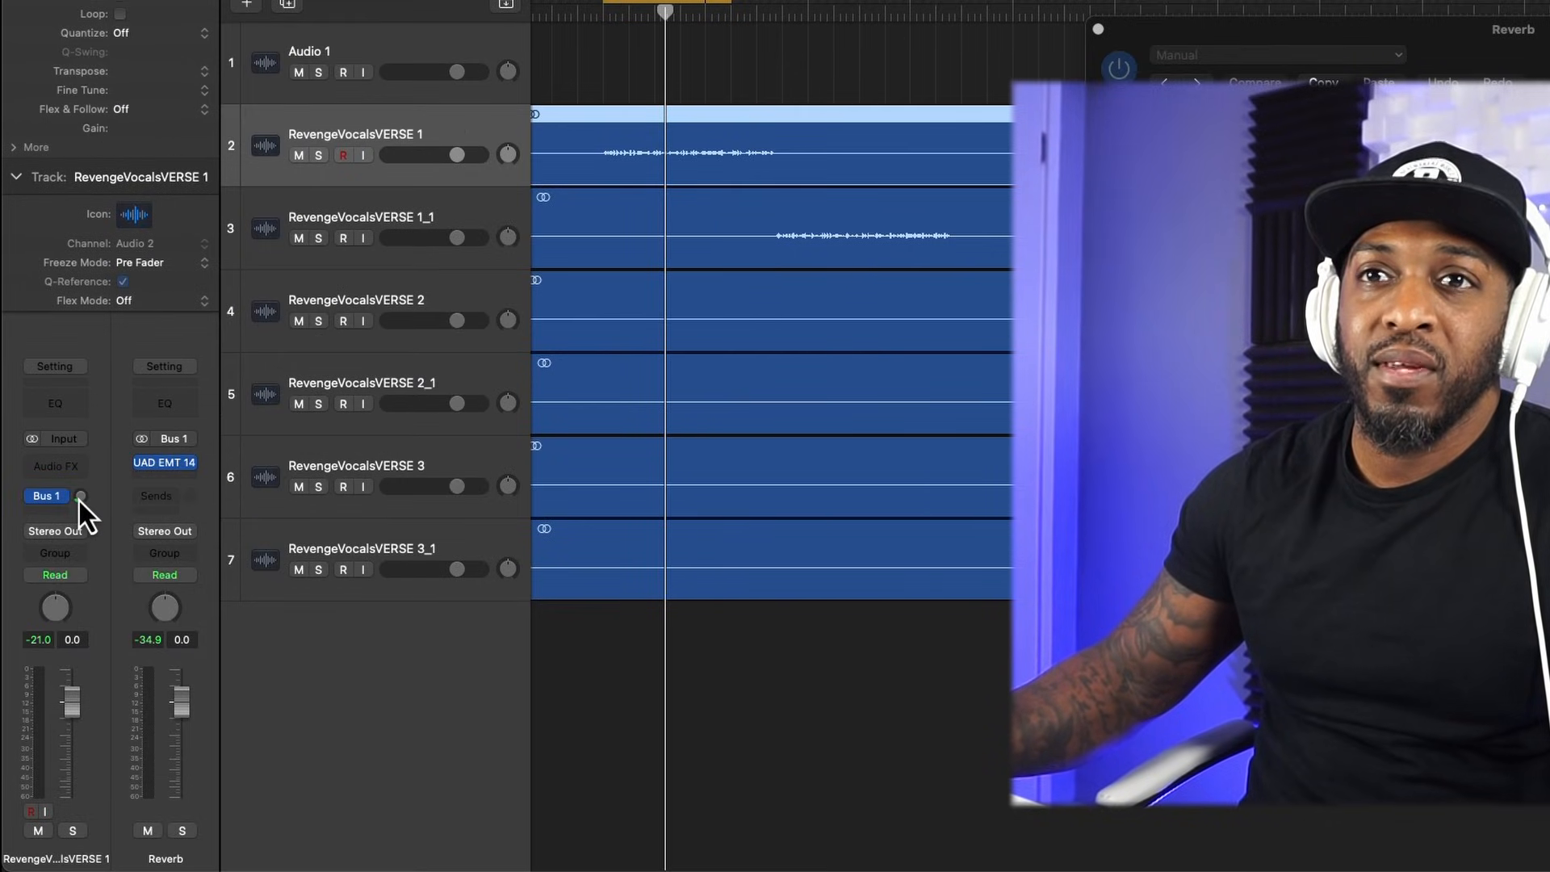
pyautogui.click(63, 498)
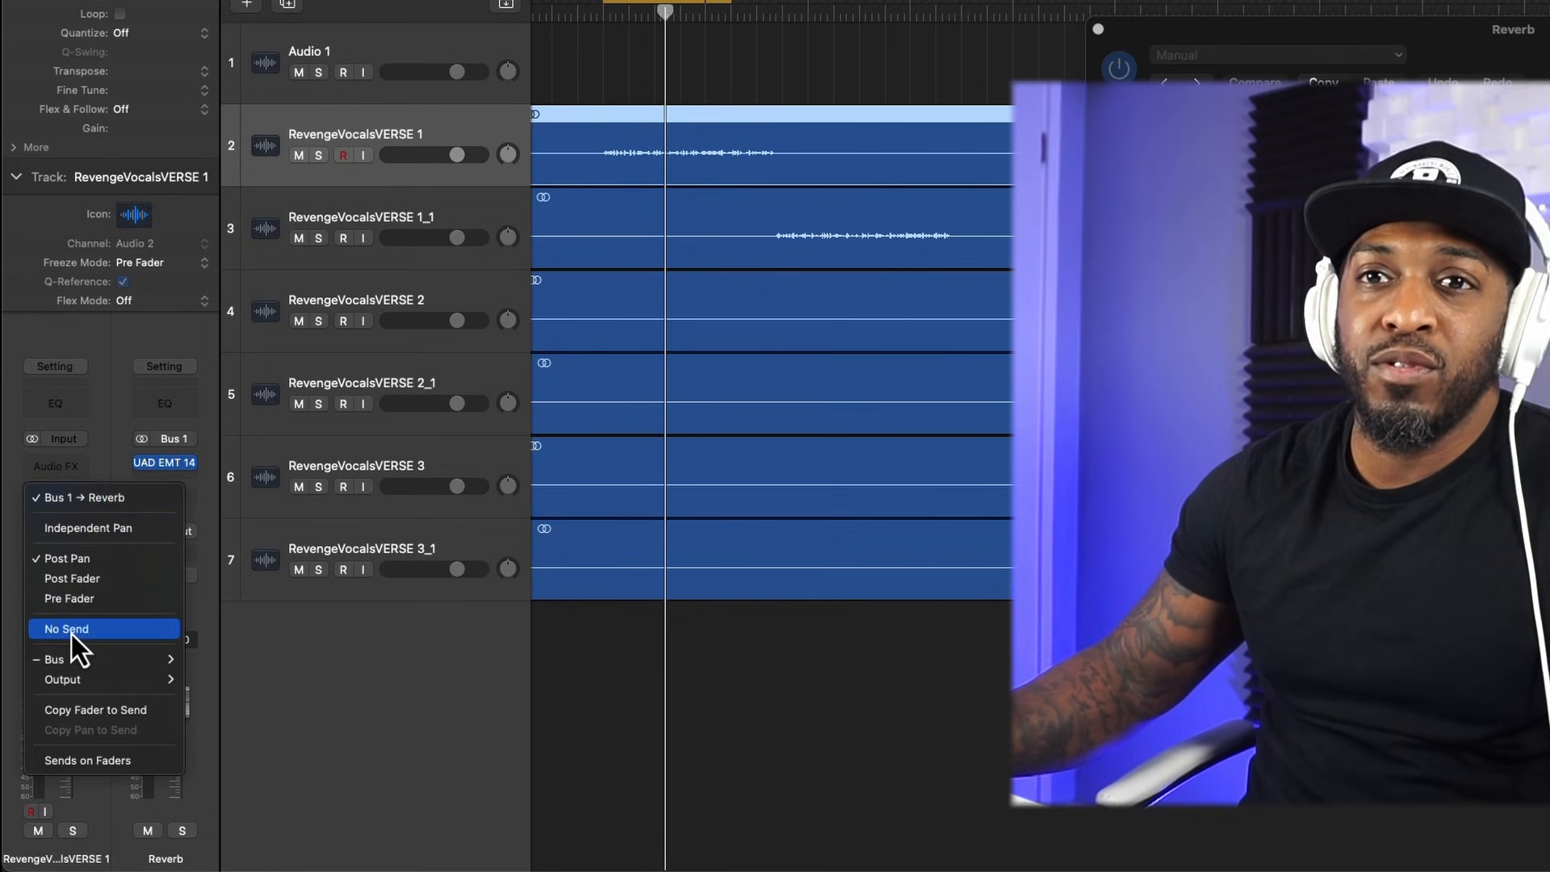
pyautogui.moveTo(85, 655)
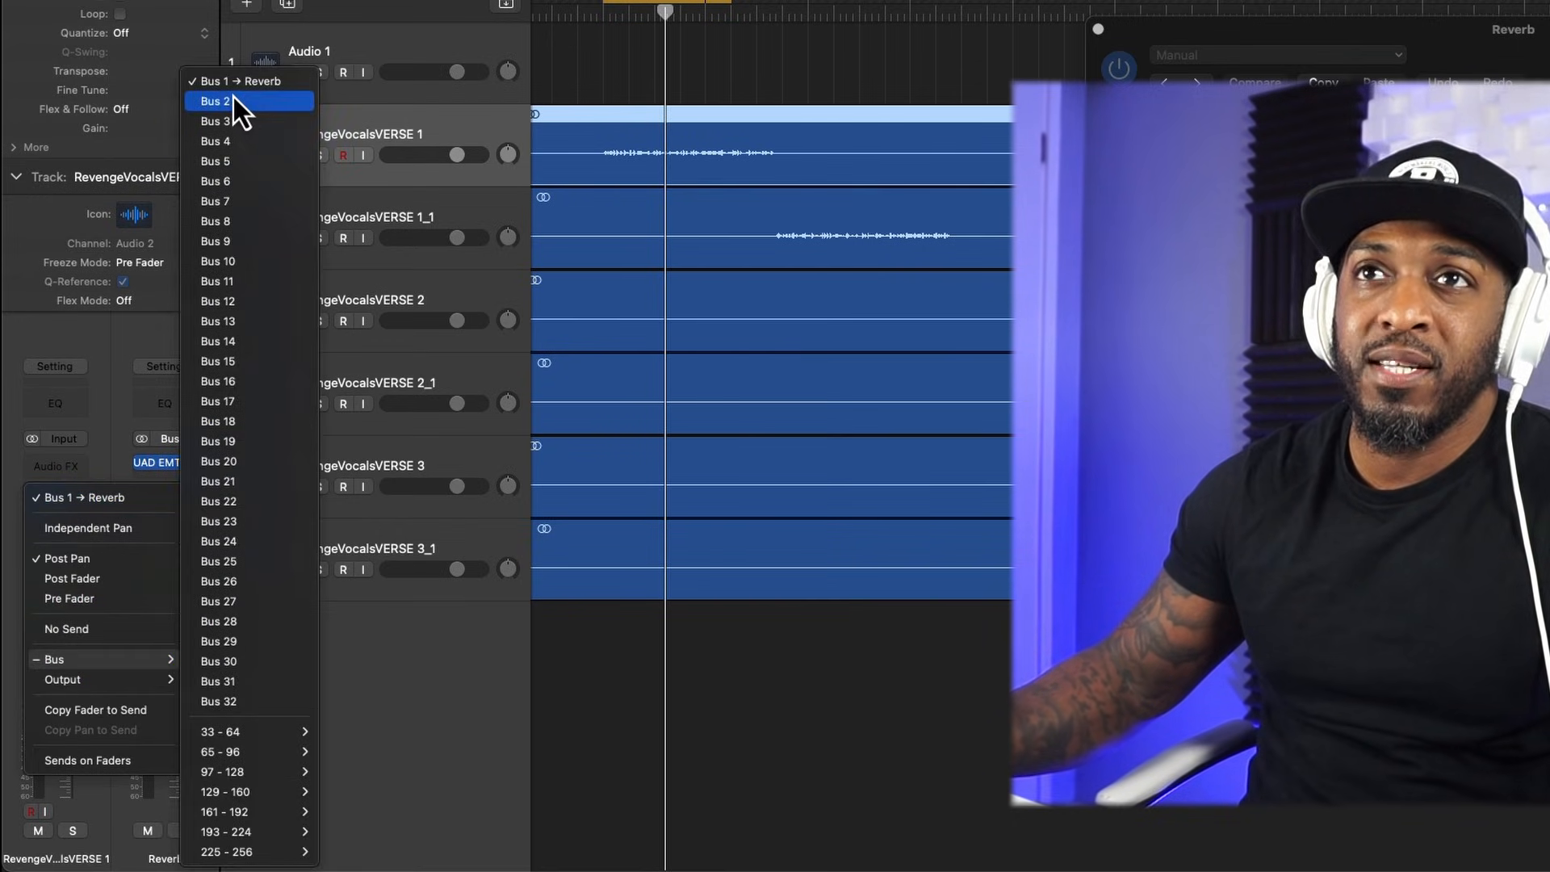
pyautogui.click(251, 82)
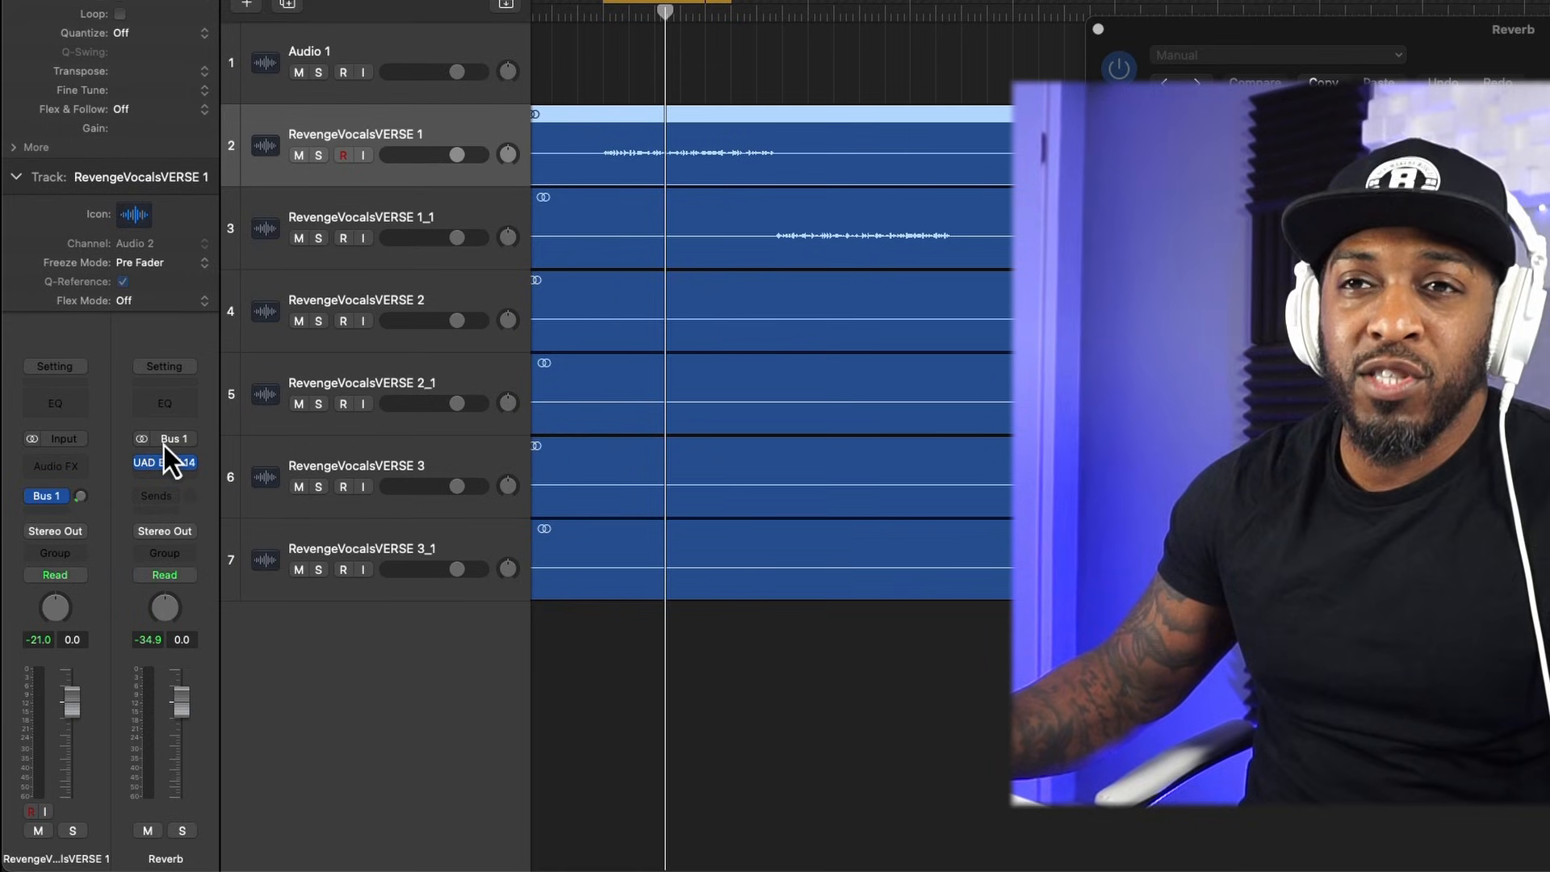
pyautogui.click(173, 441)
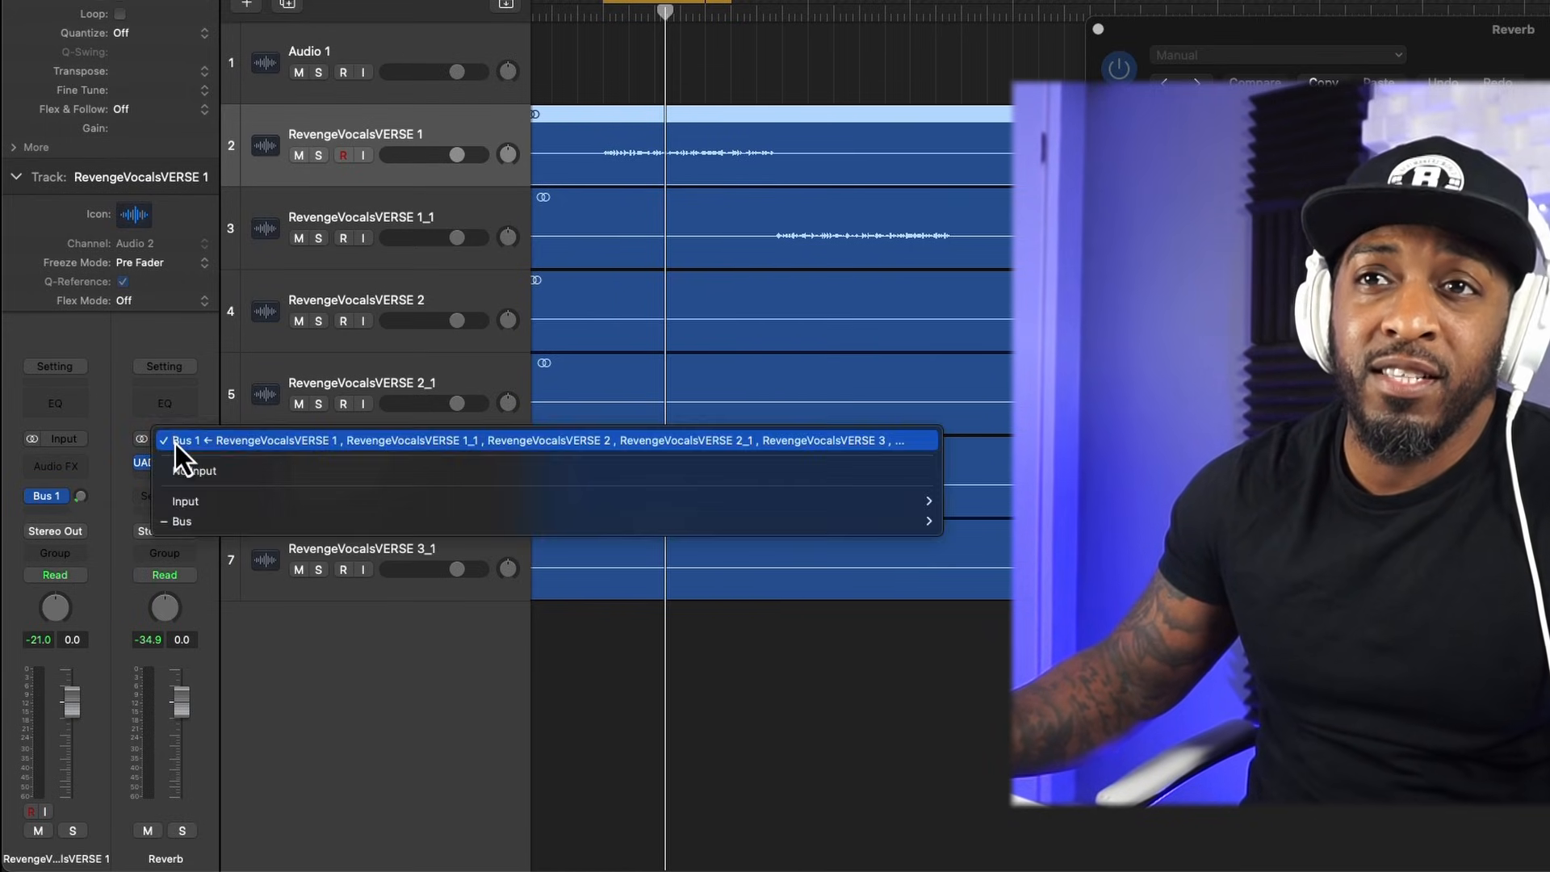
pyautogui.moveTo(219, 505)
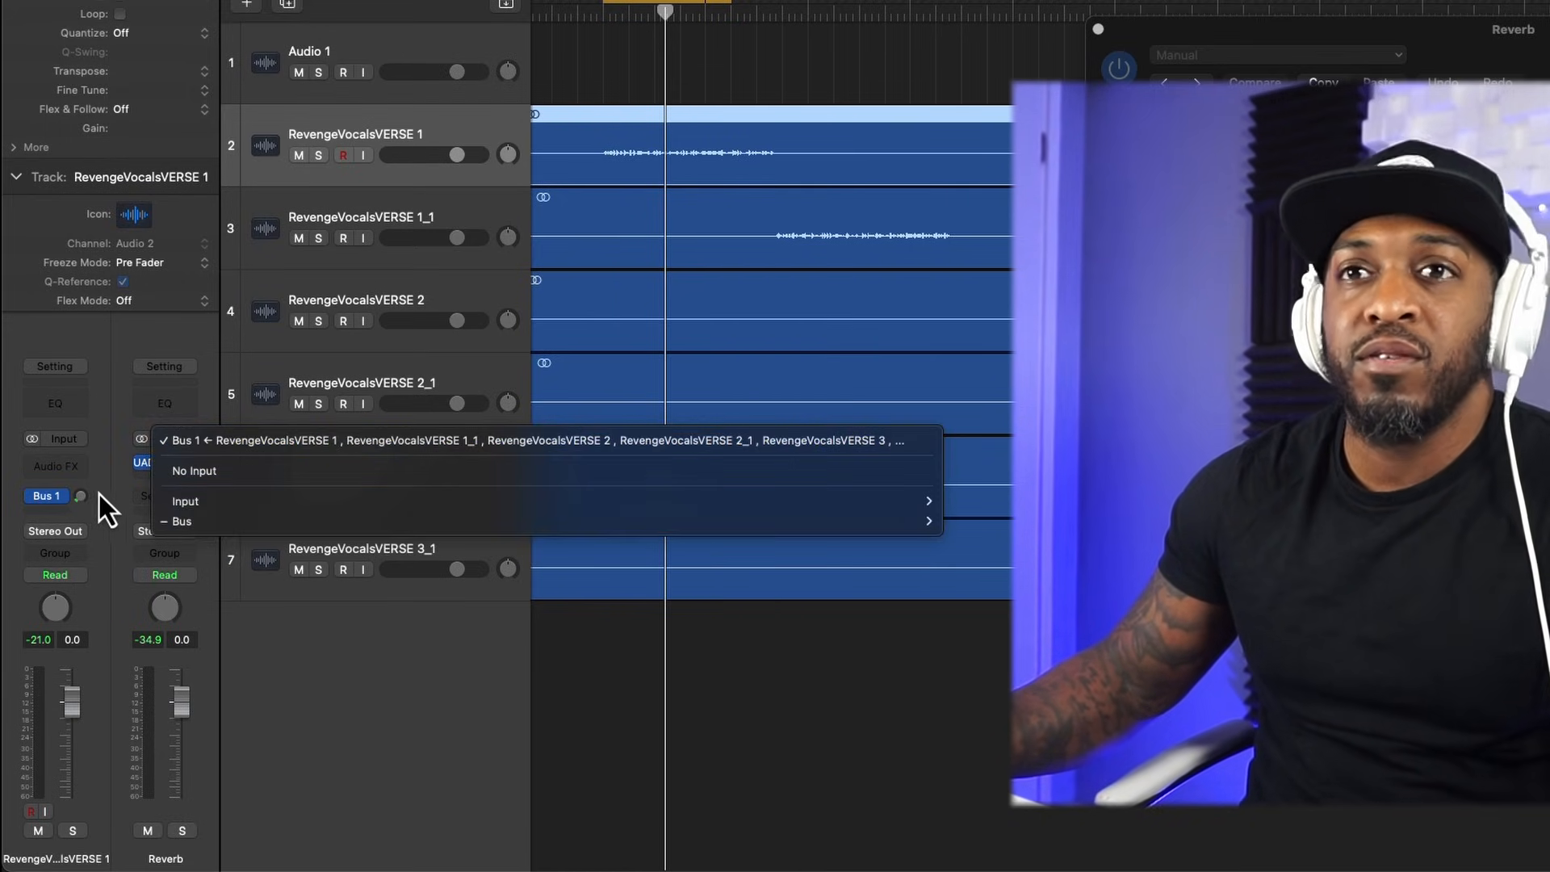
pyautogui.click(99, 494)
pyautogui.click(173, 445)
pyautogui.moveTo(247, 523)
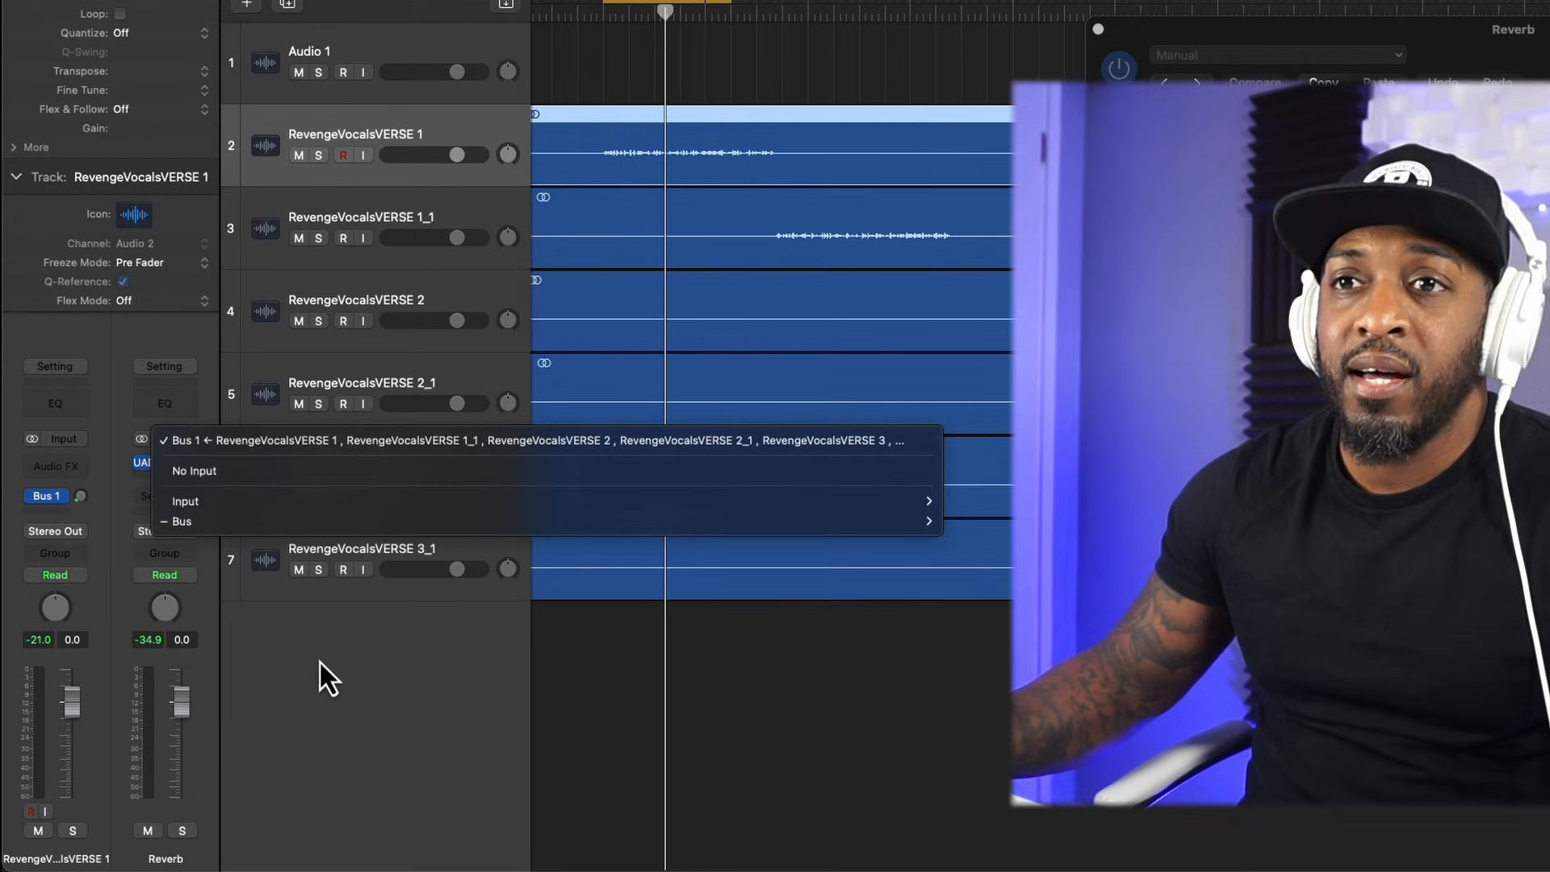
pyautogui.click(211, 536)
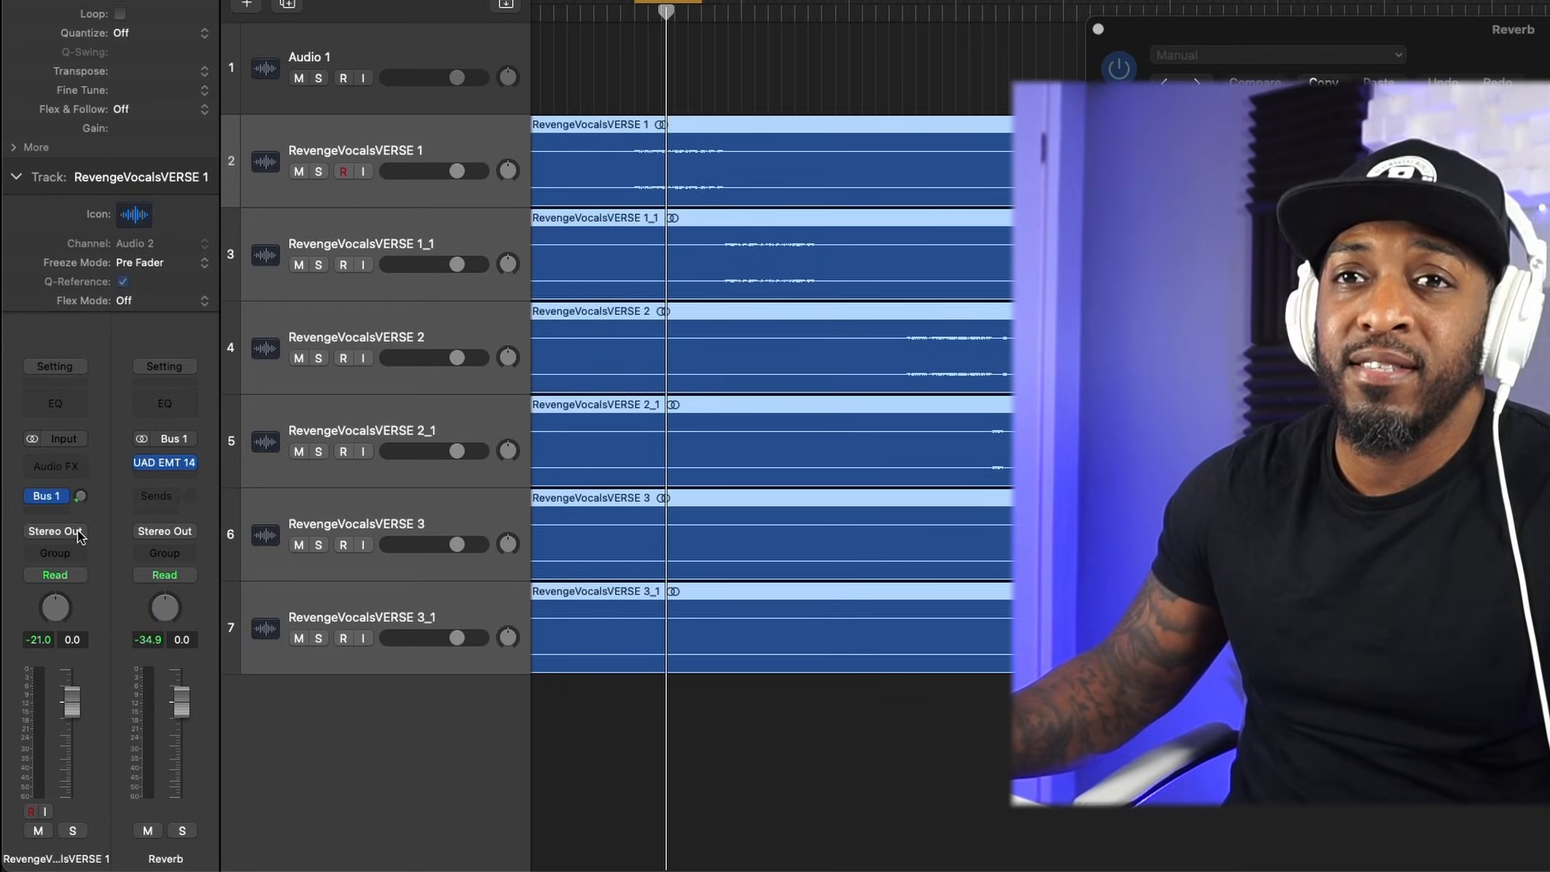
pyautogui.click(78, 529)
pyautogui.moveTo(139, 615)
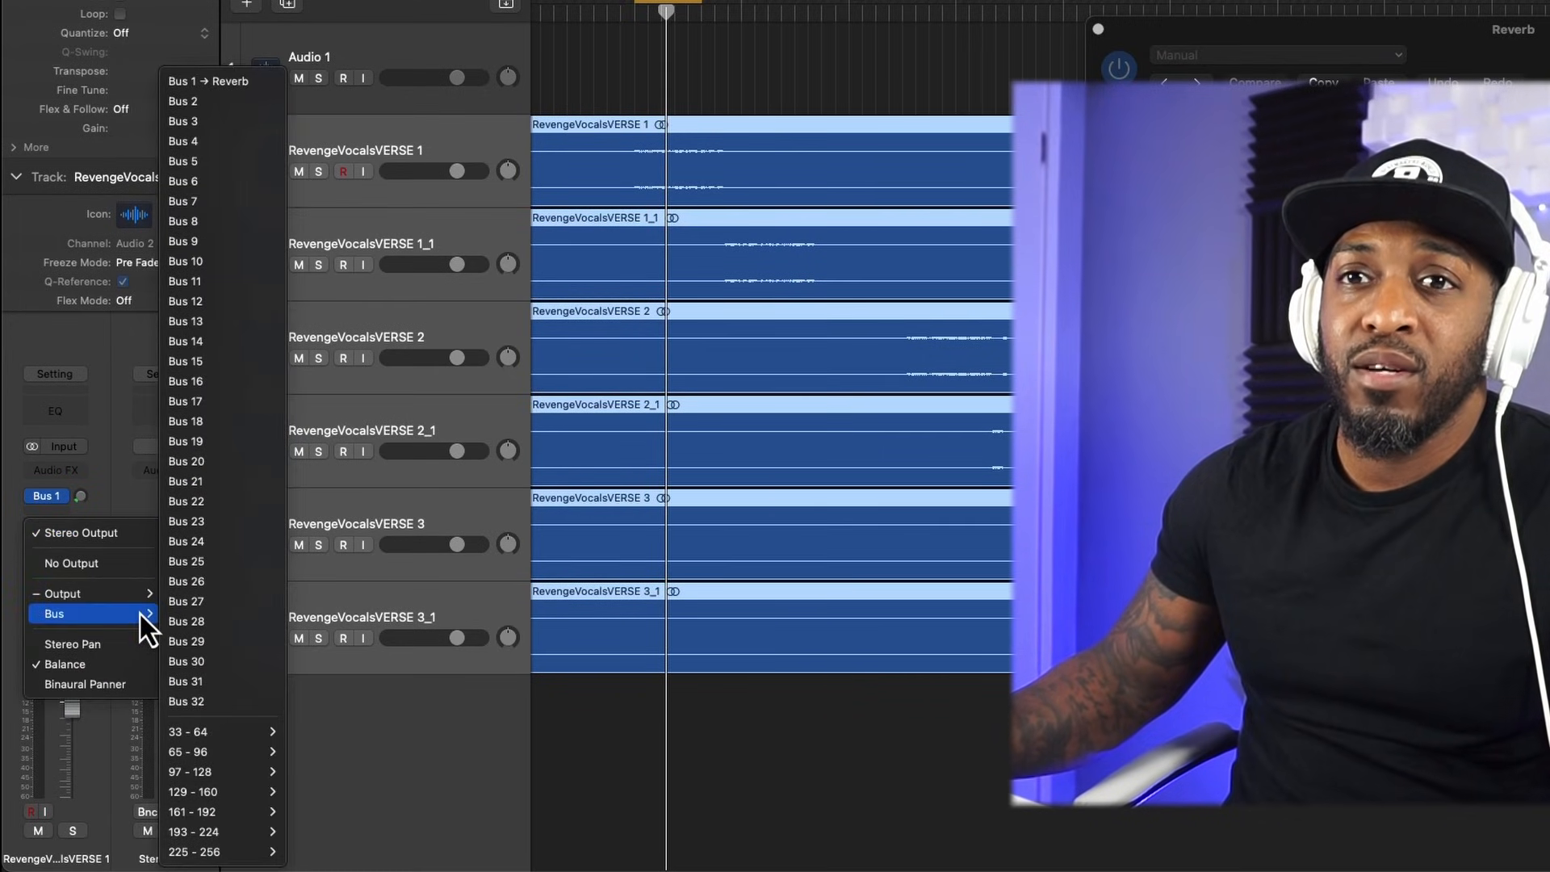
pyautogui.click(435, 806)
# Step: Route the outputs of all six verse vocal channels, VERSE 1 through VERSE 3_1, to Bus 2
pyautogui.press('x')
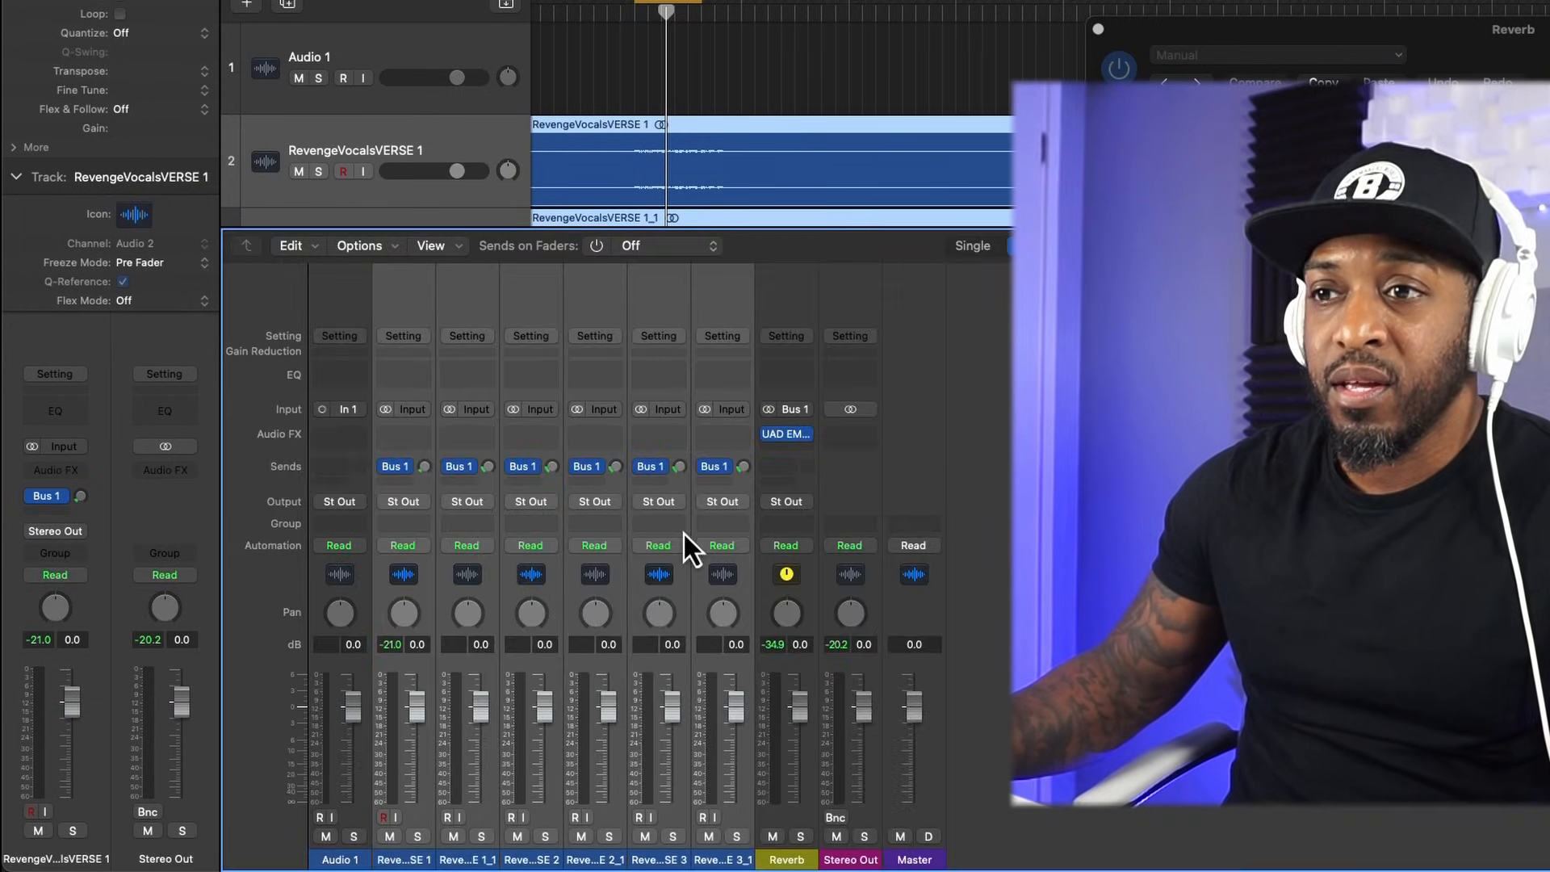
pyautogui.click(727, 860)
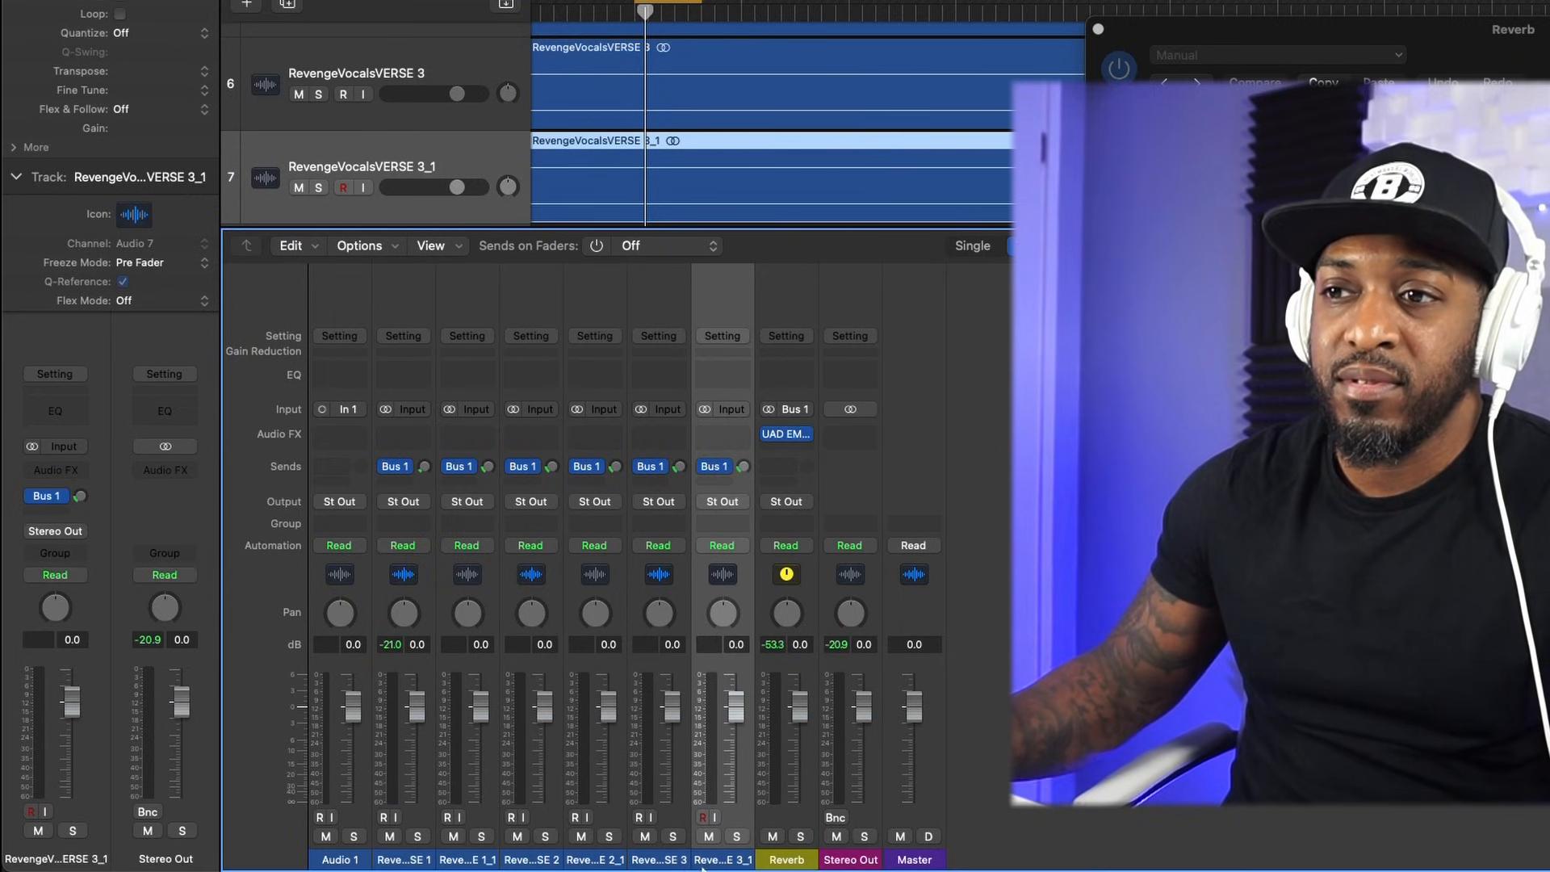
pyautogui.moveTo(684, 865); pyautogui.dragTo(411, 868)
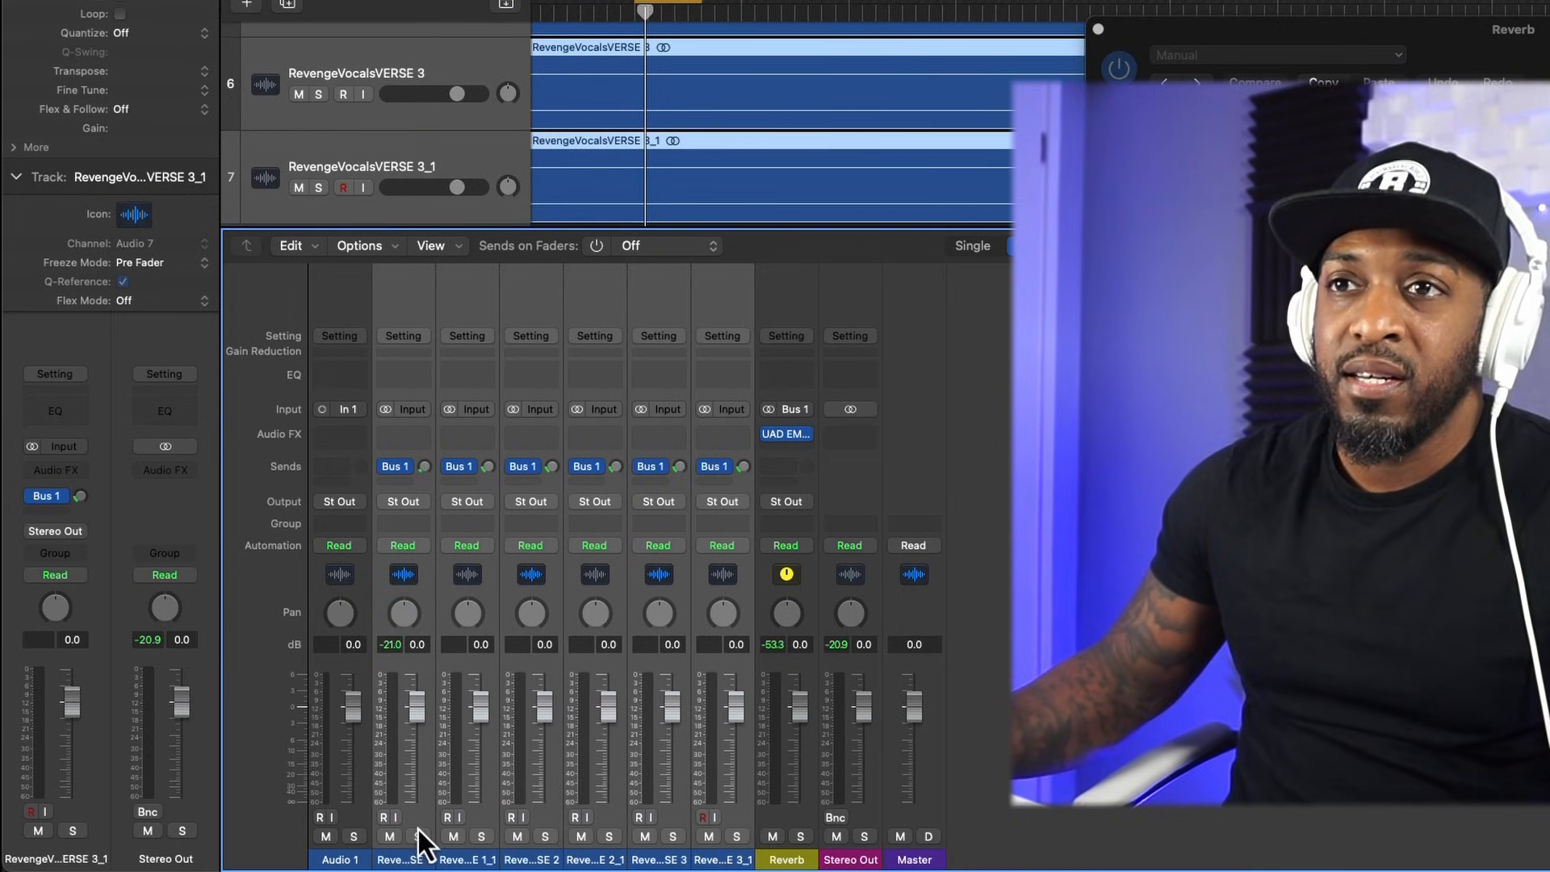
pyautogui.click(418, 506)
pyautogui.moveTo(496, 588)
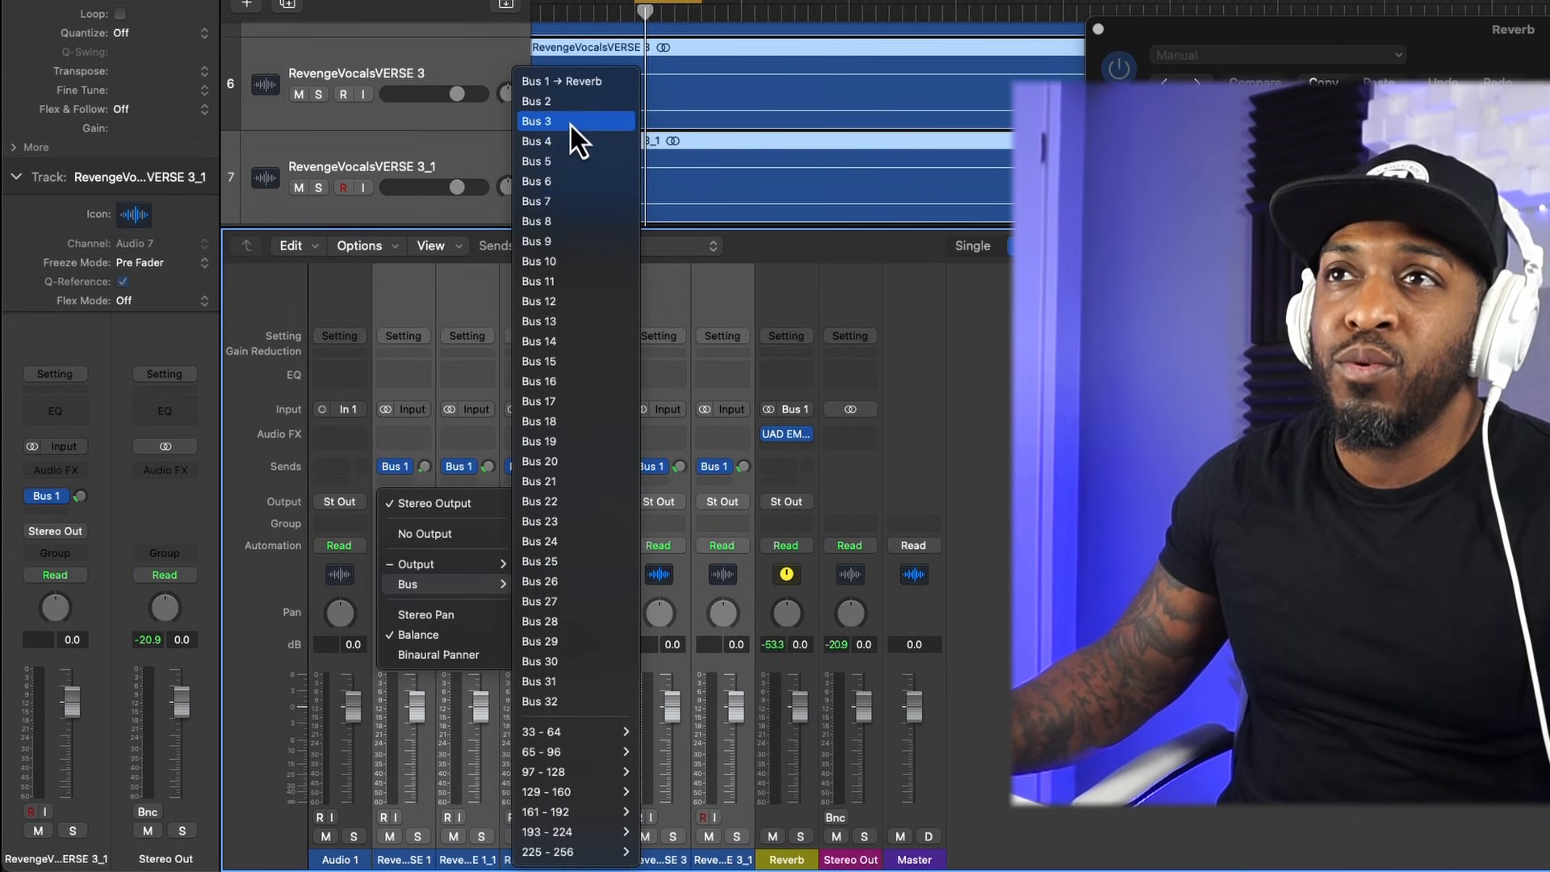
pyautogui.click(560, 105)
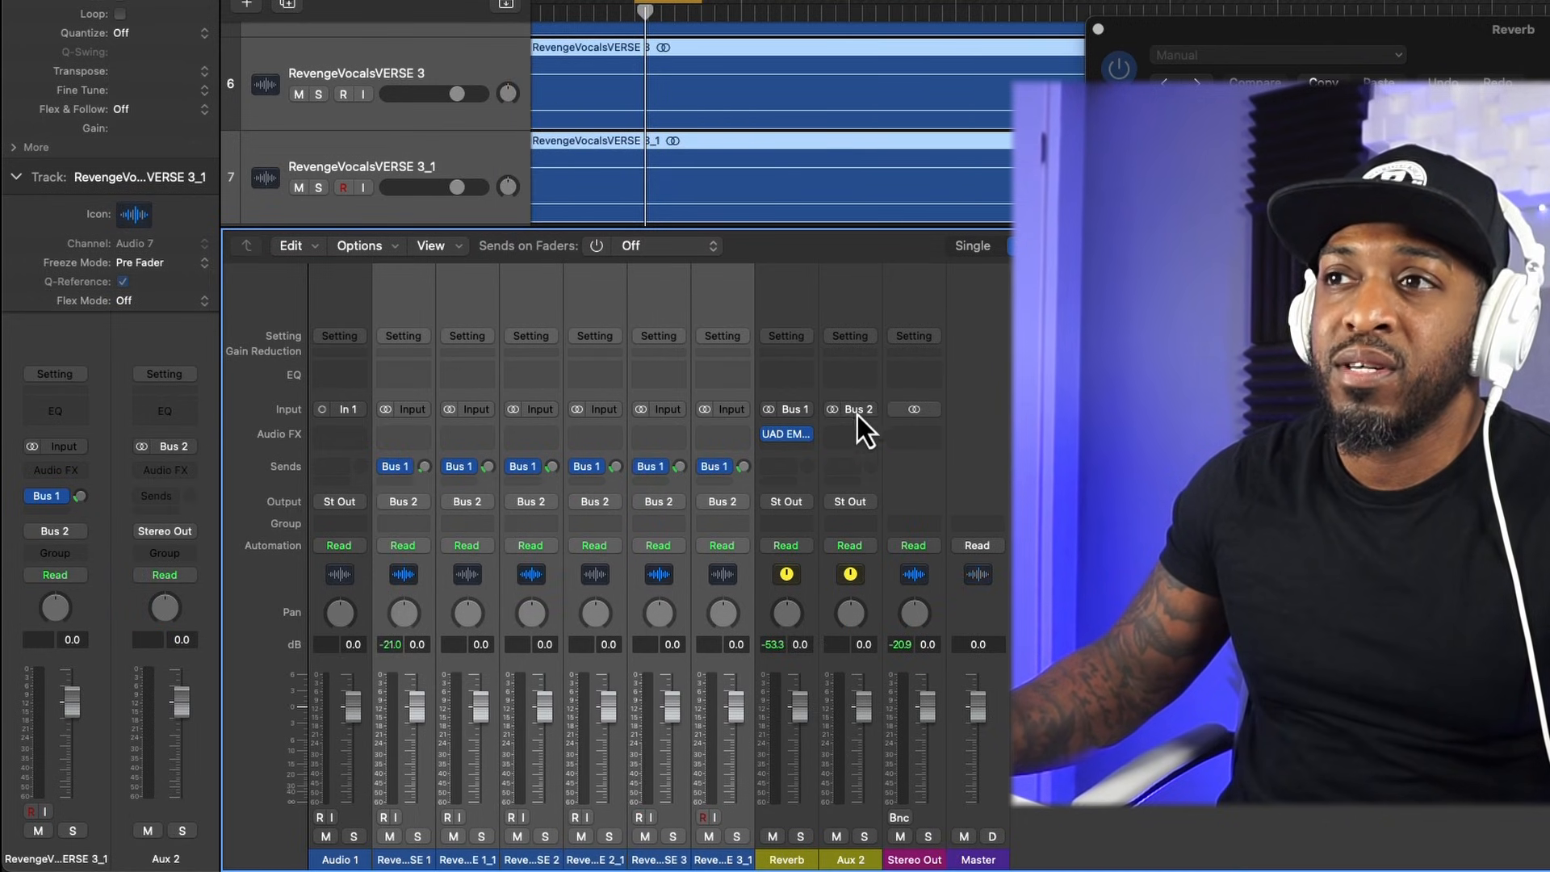
# Step: Rename the Aux 2 channel fed by Bus 2 as Vocal Buss
pyautogui.doubleClick(855, 866)
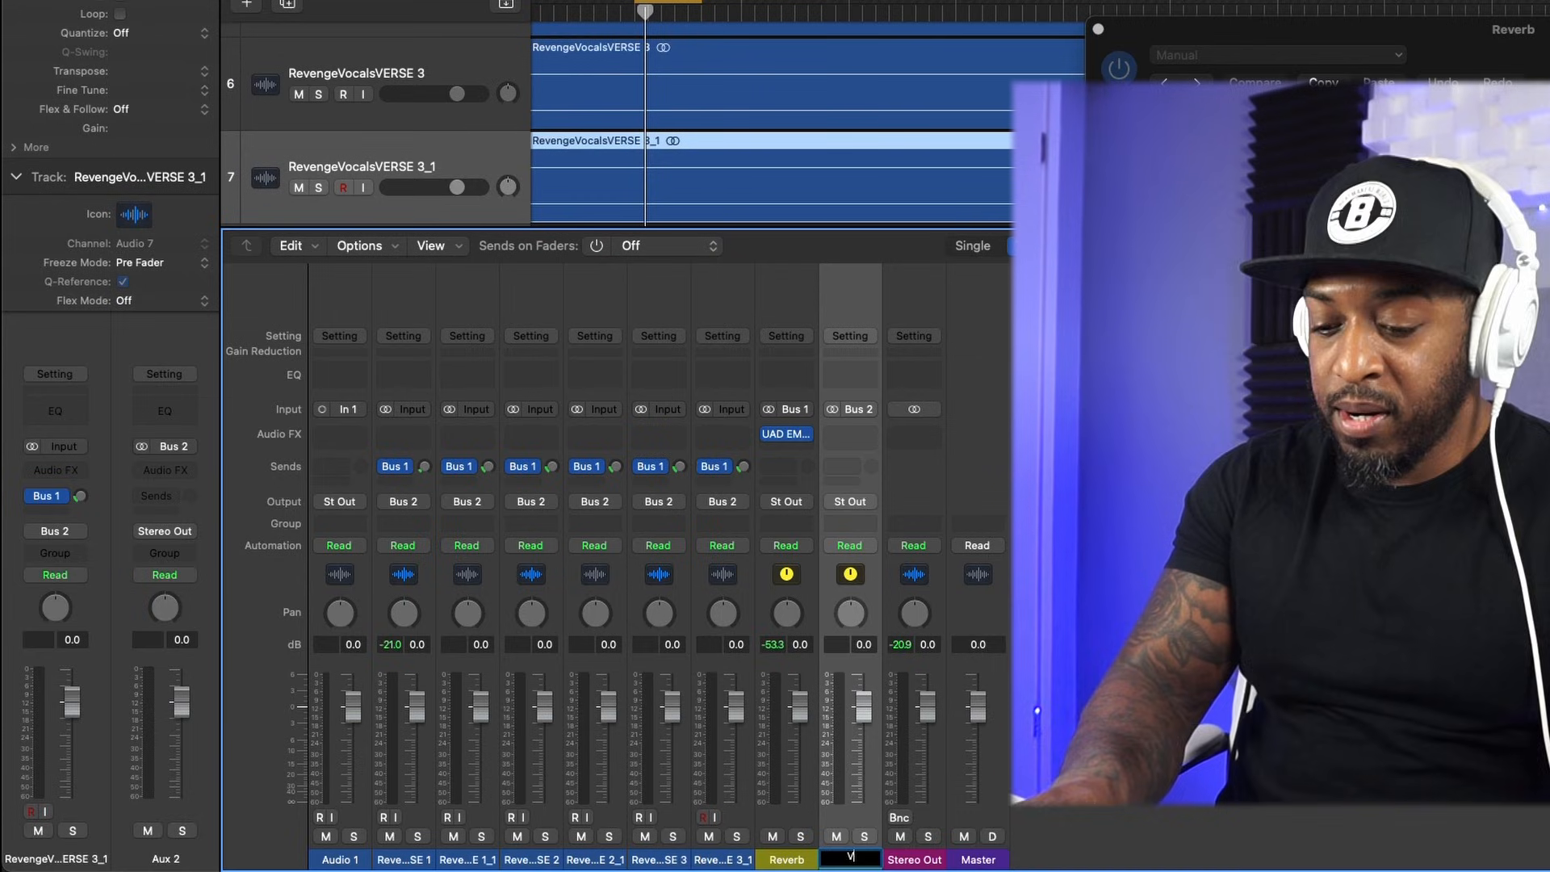
pyautogui.write('Vocal Bus')
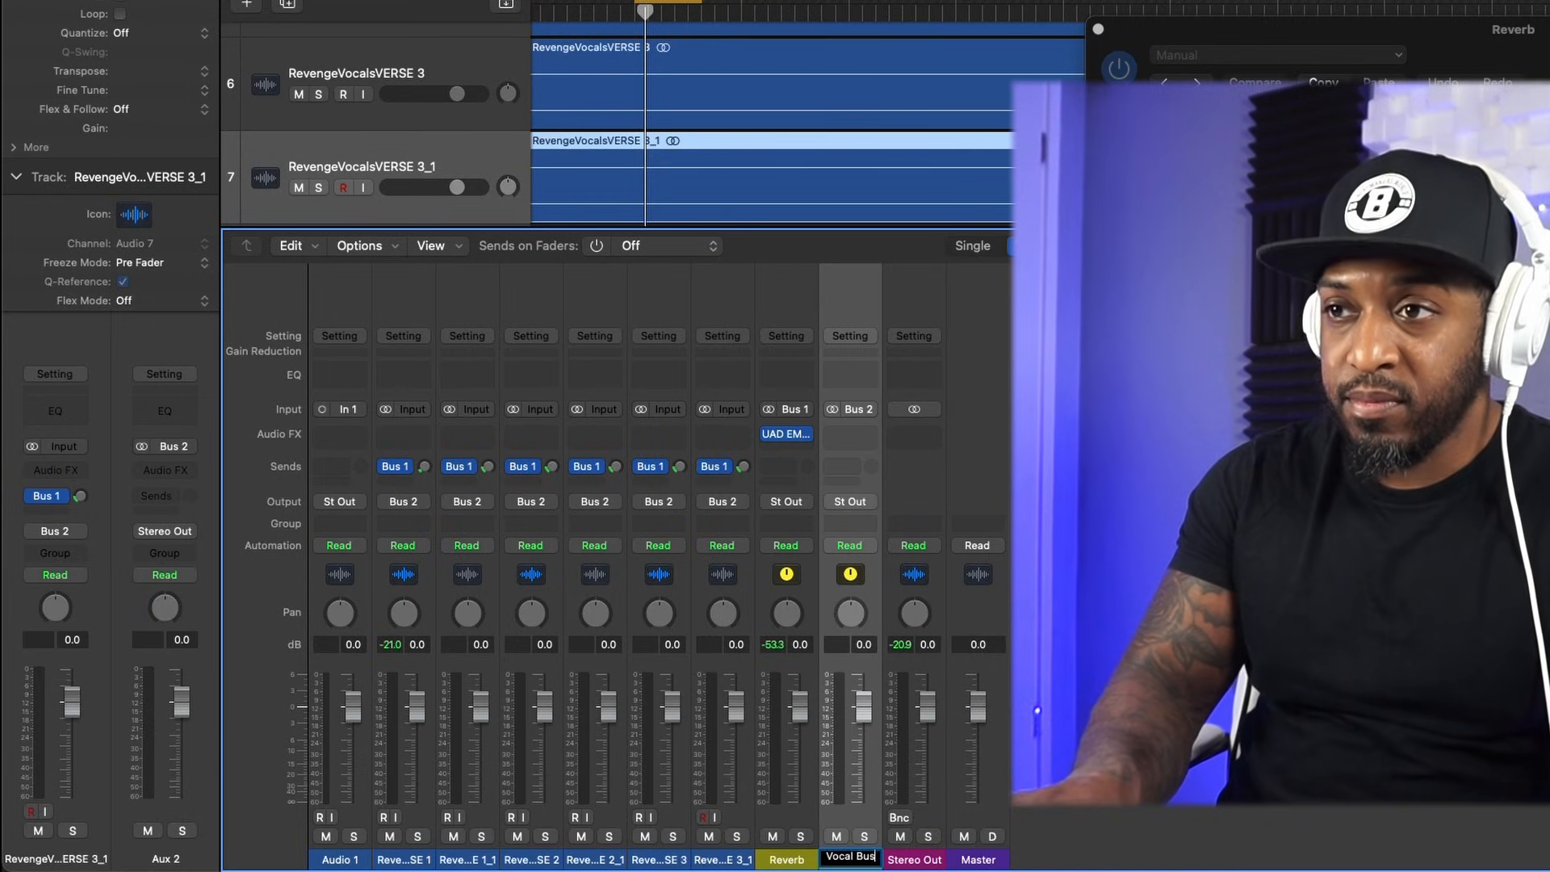
pyautogui.write('s')
pyautogui.press('Return')
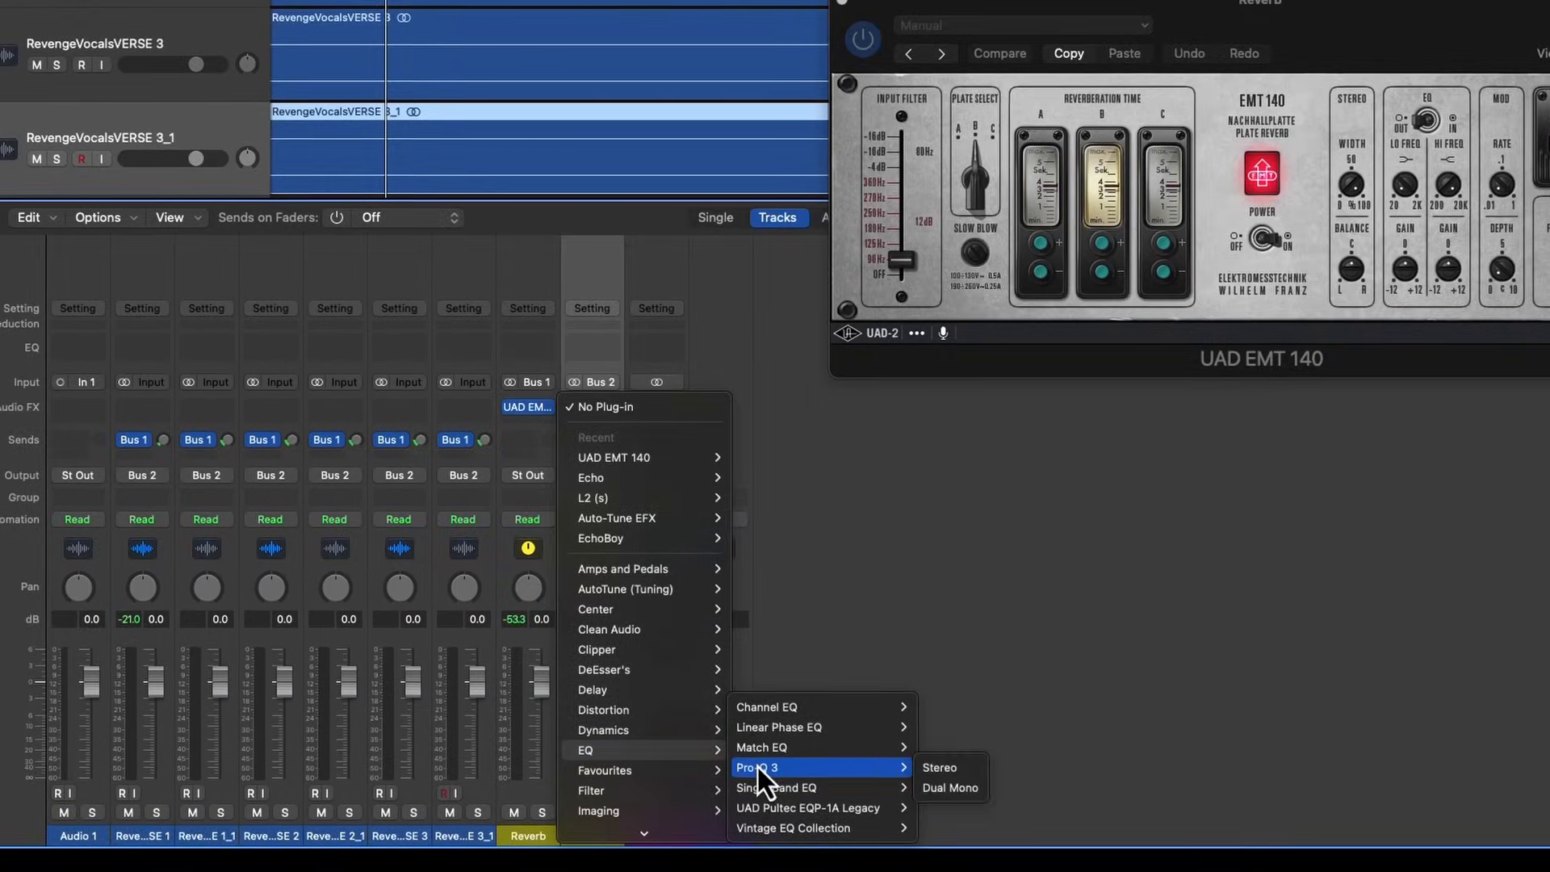
# Step: Insert Pro-Q 3 on the Vocal Buss with a low cut at about 90 Hz and a bell cut of about 4 dB near 850 Hz
pyautogui.click(844, 768)
pyautogui.press('space')
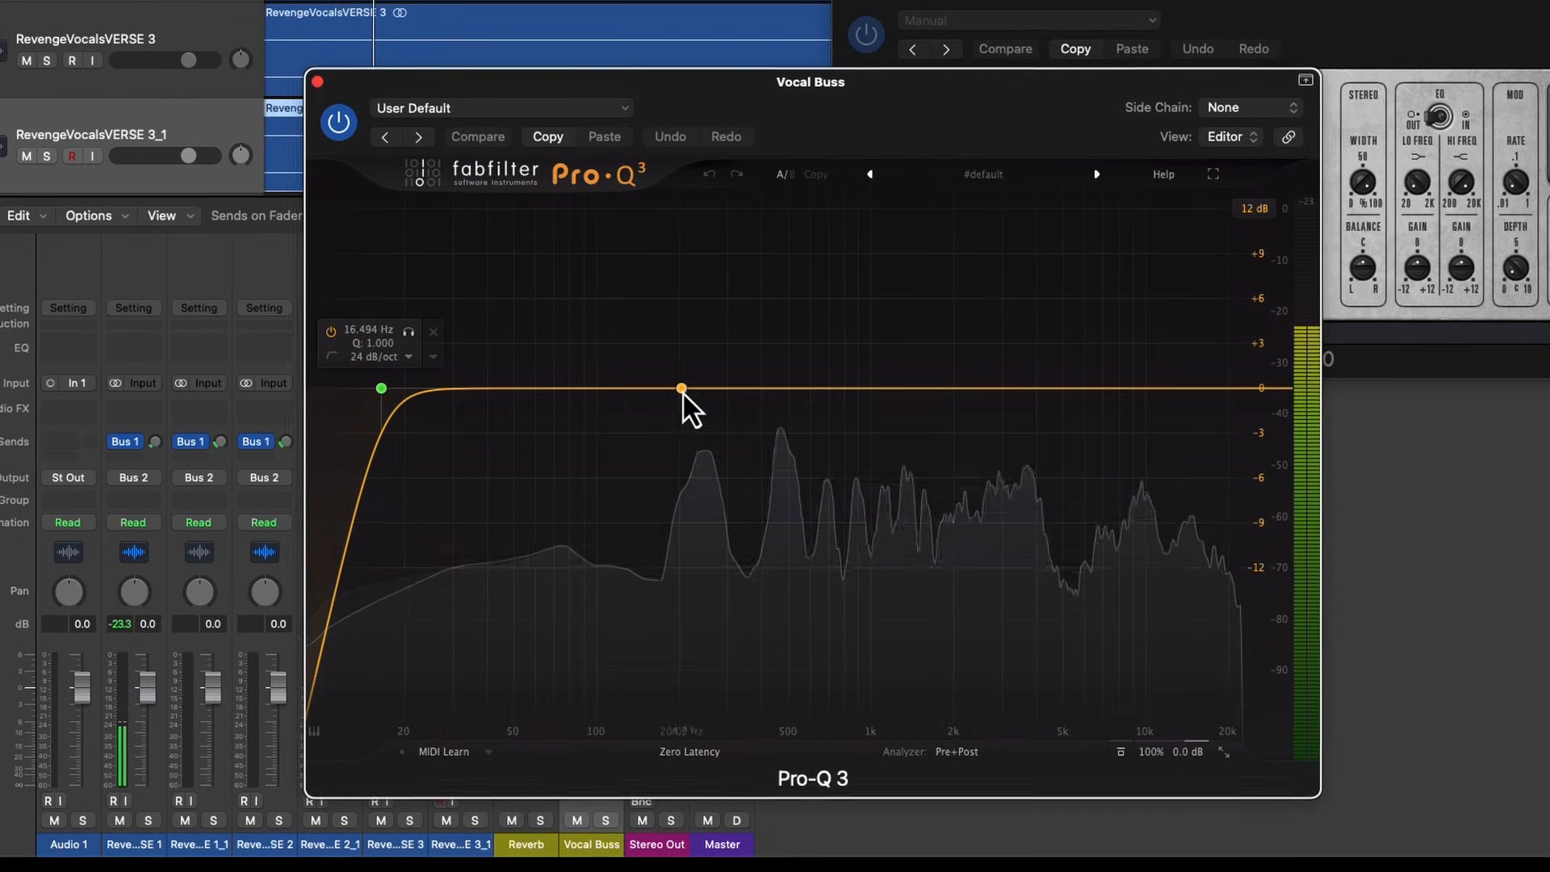
pyautogui.moveTo(380, 390); pyautogui.dragTo(581, 484)
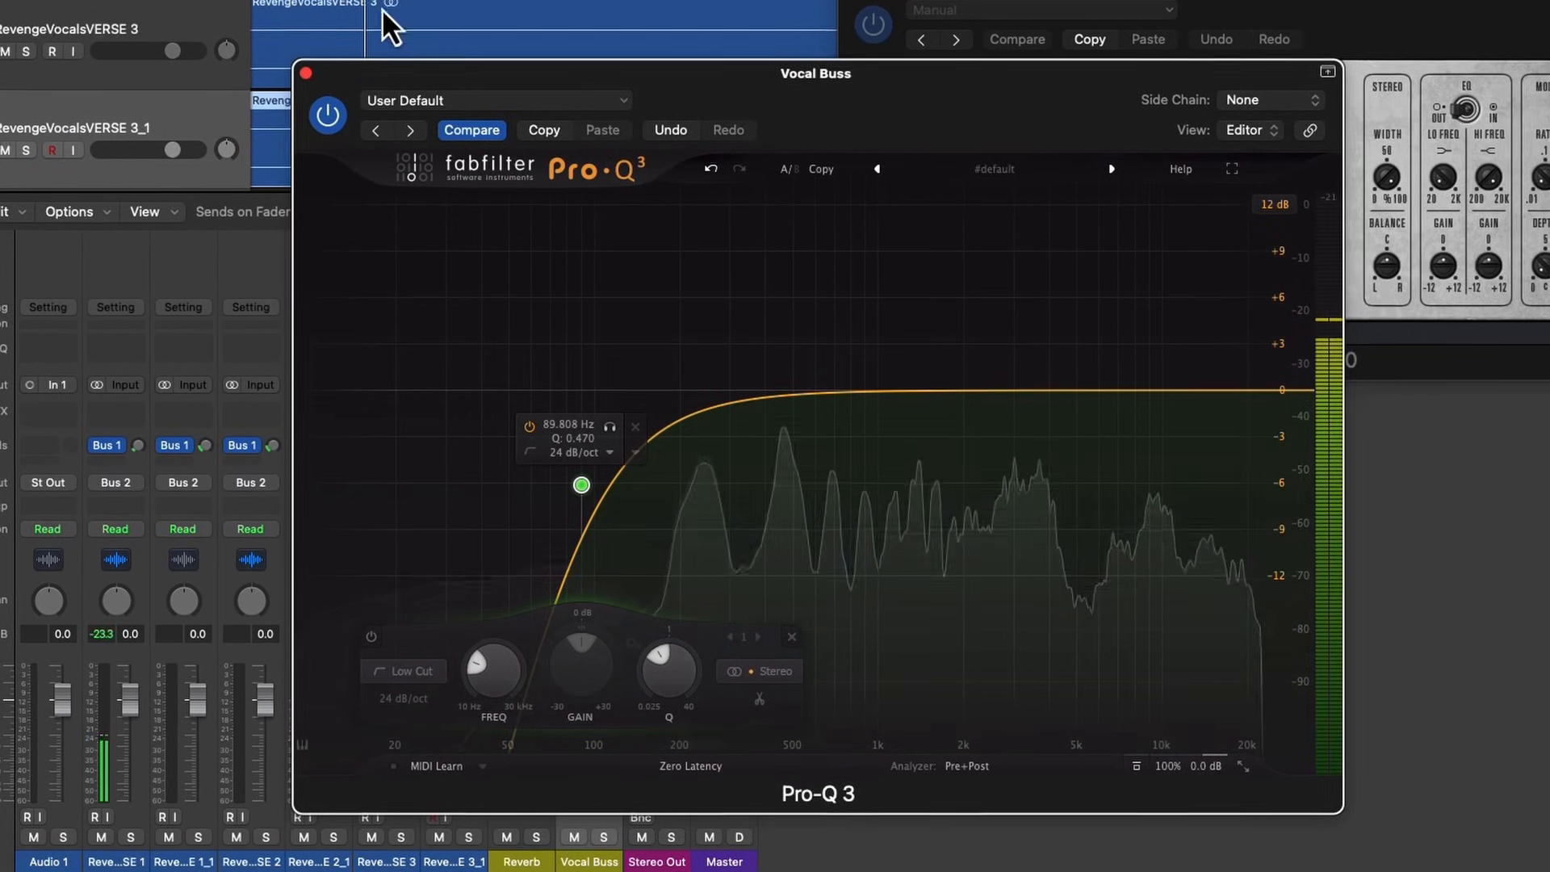
pyautogui.moveTo(821, 392); pyautogui.dragTo(859, 451)
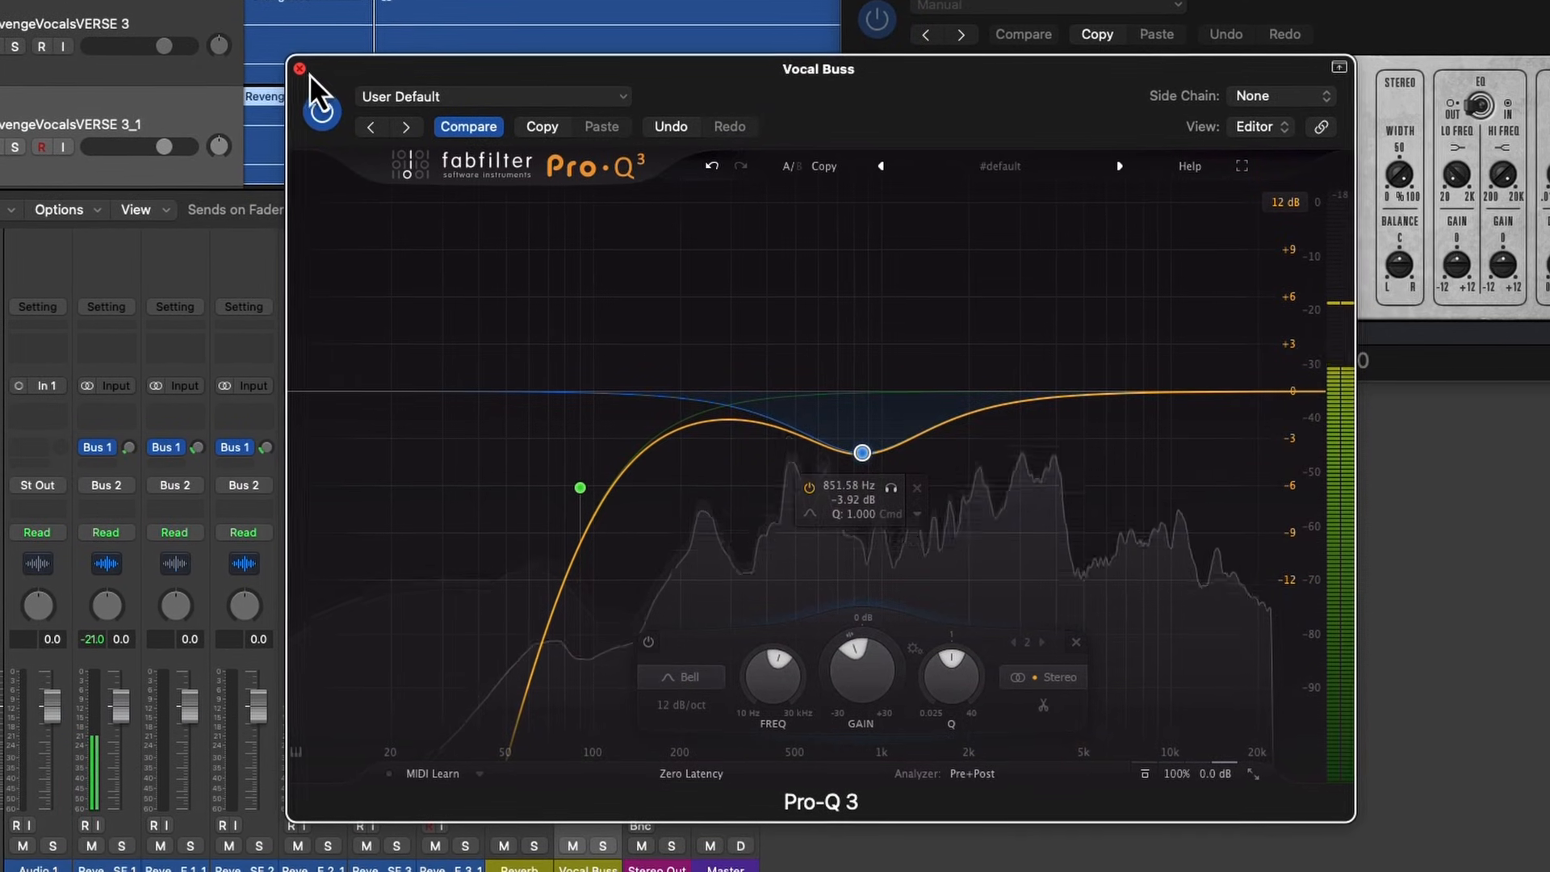
pyautogui.click(304, 71)
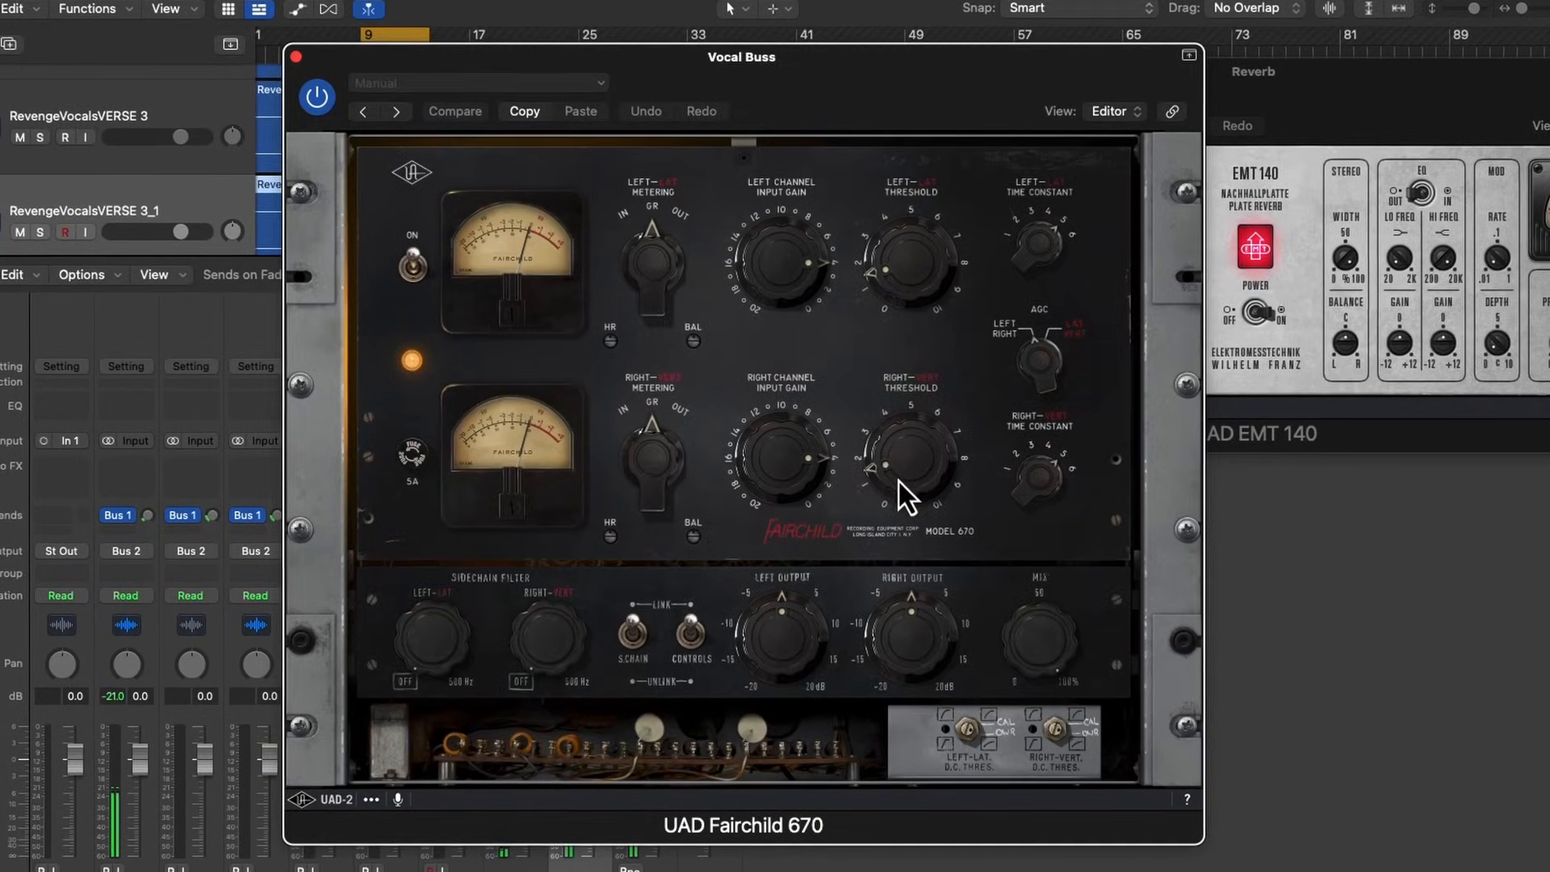
# Step: Adjust the linked input gain and threshold of the UAD Fairchild 670 compressor on the Vocal Buss
pyautogui.moveTo(899, 481); pyautogui.dragTo(775, 495)
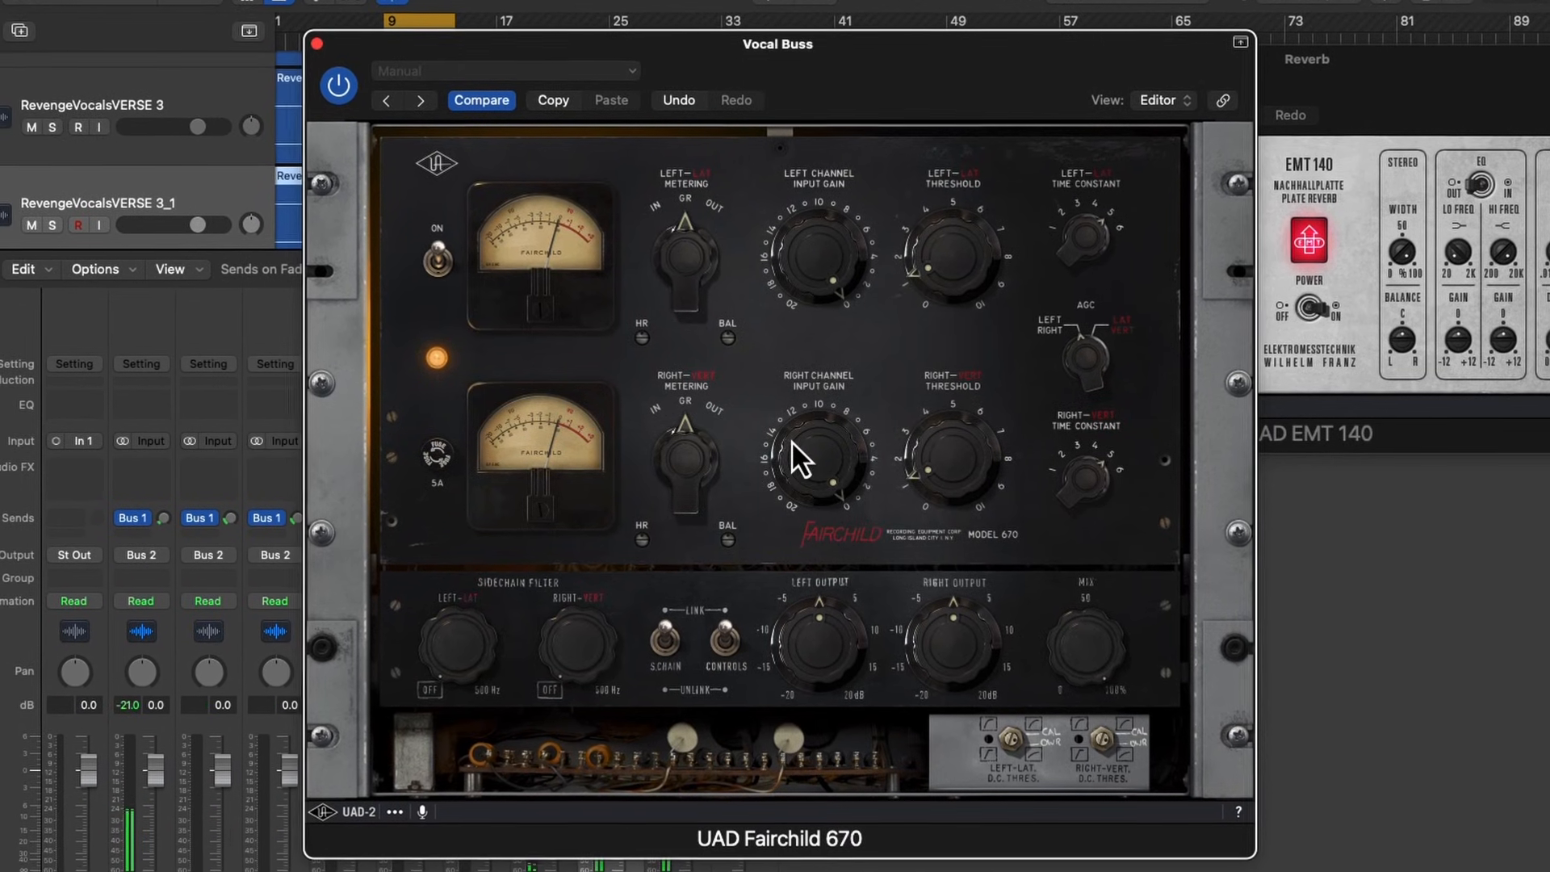
pyautogui.moveTo(955, 474); pyautogui.dragTo(947, 360)
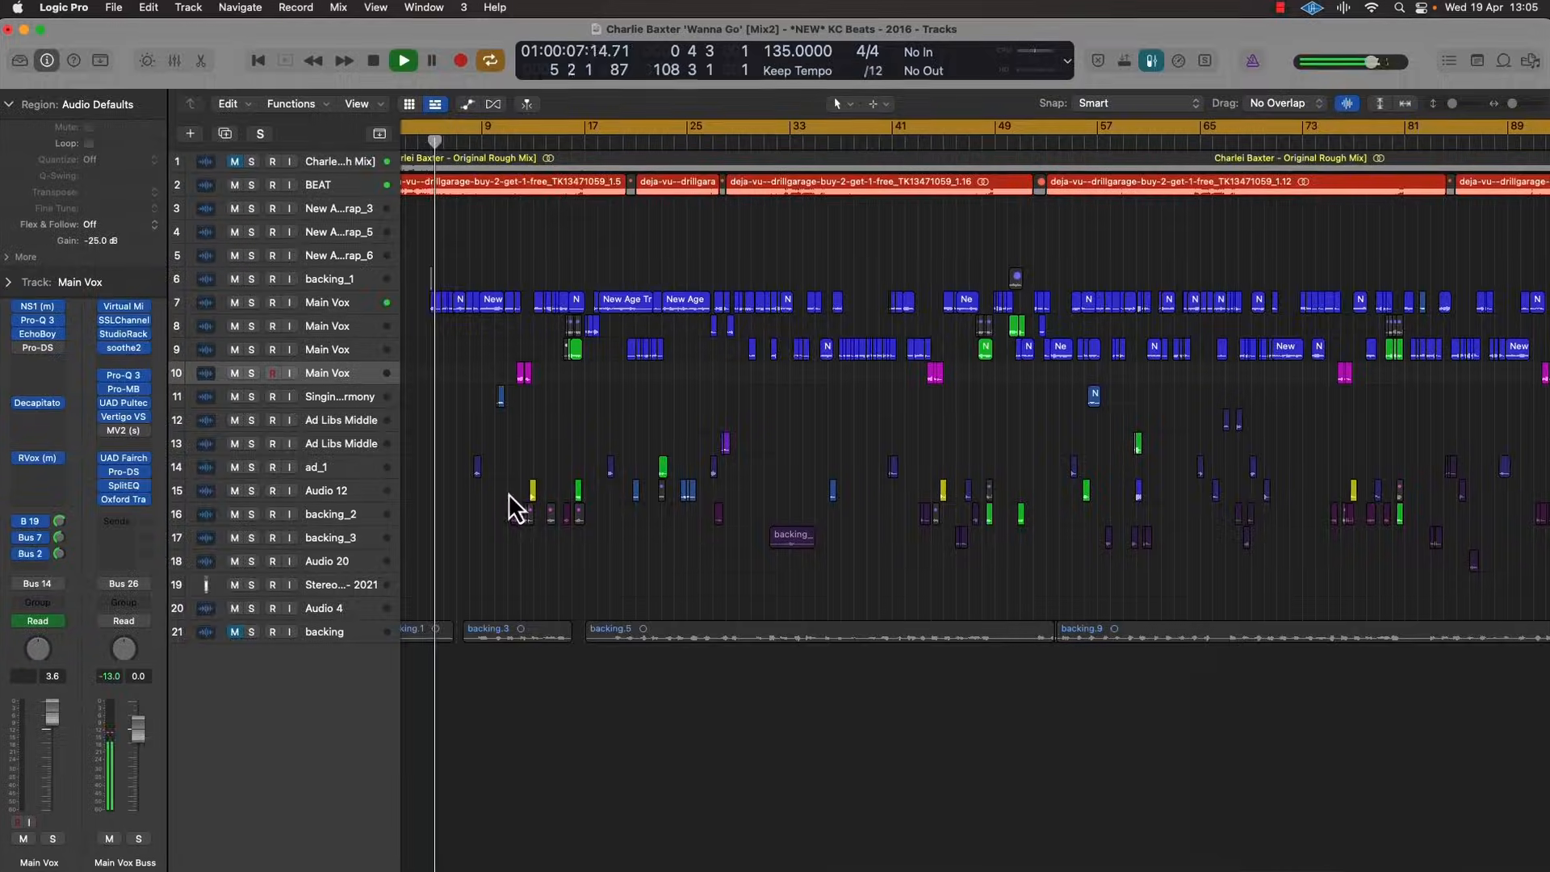
# Step: Select the four Main Vox tracks in the 'Wanna Go' mix project and examine their output routing in the mixer
pyautogui.scroll(5, 512, 498)
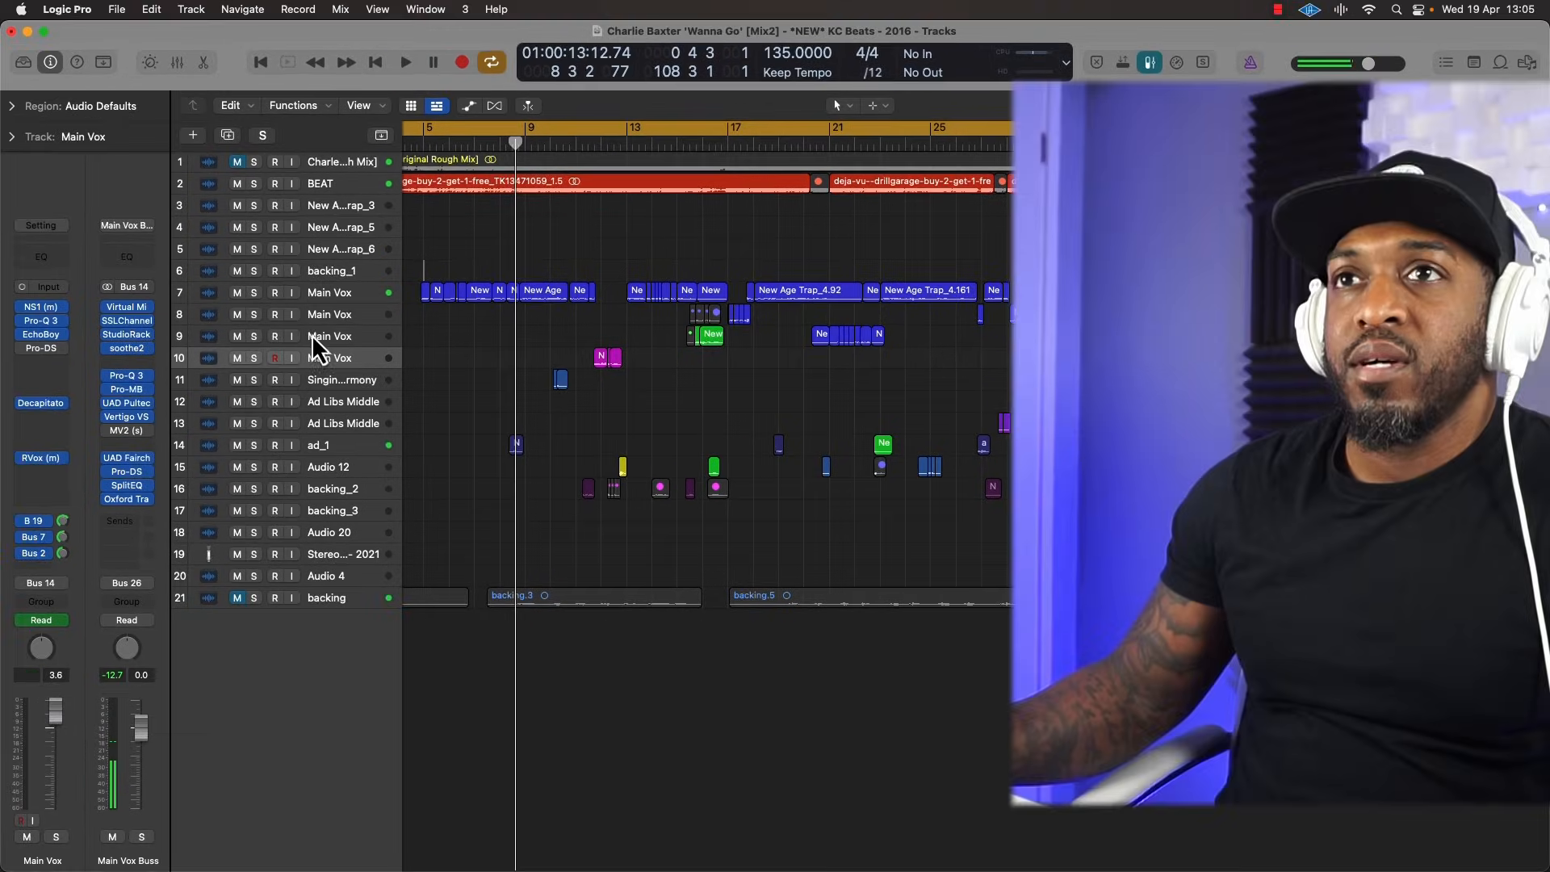
pyautogui.click(314, 286)
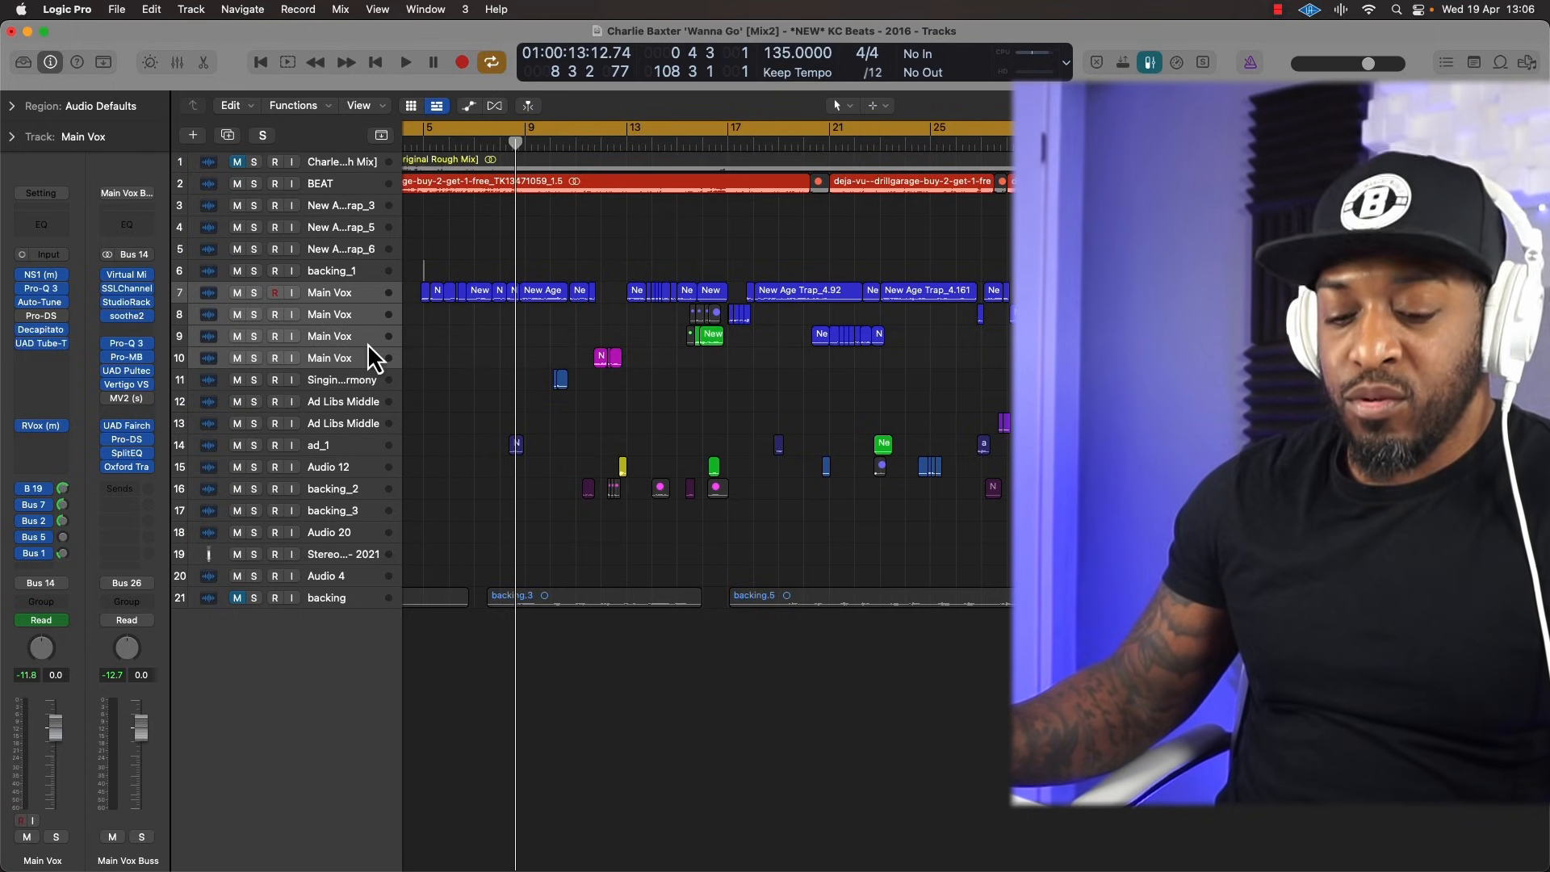
pyautogui.press('x')
pyautogui.press('x')
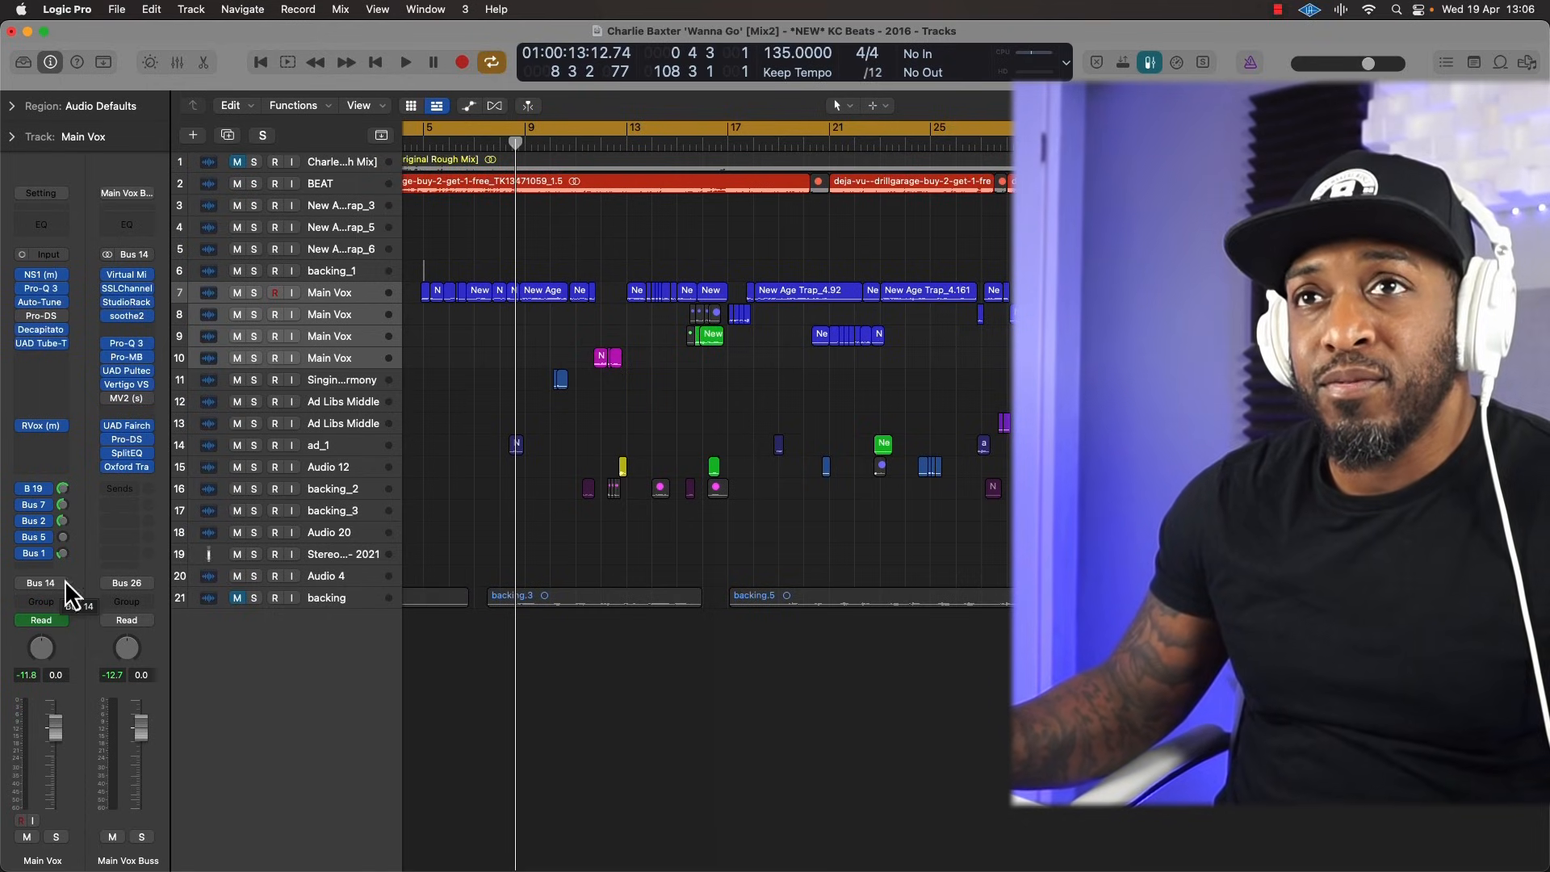
pyautogui.press('x')
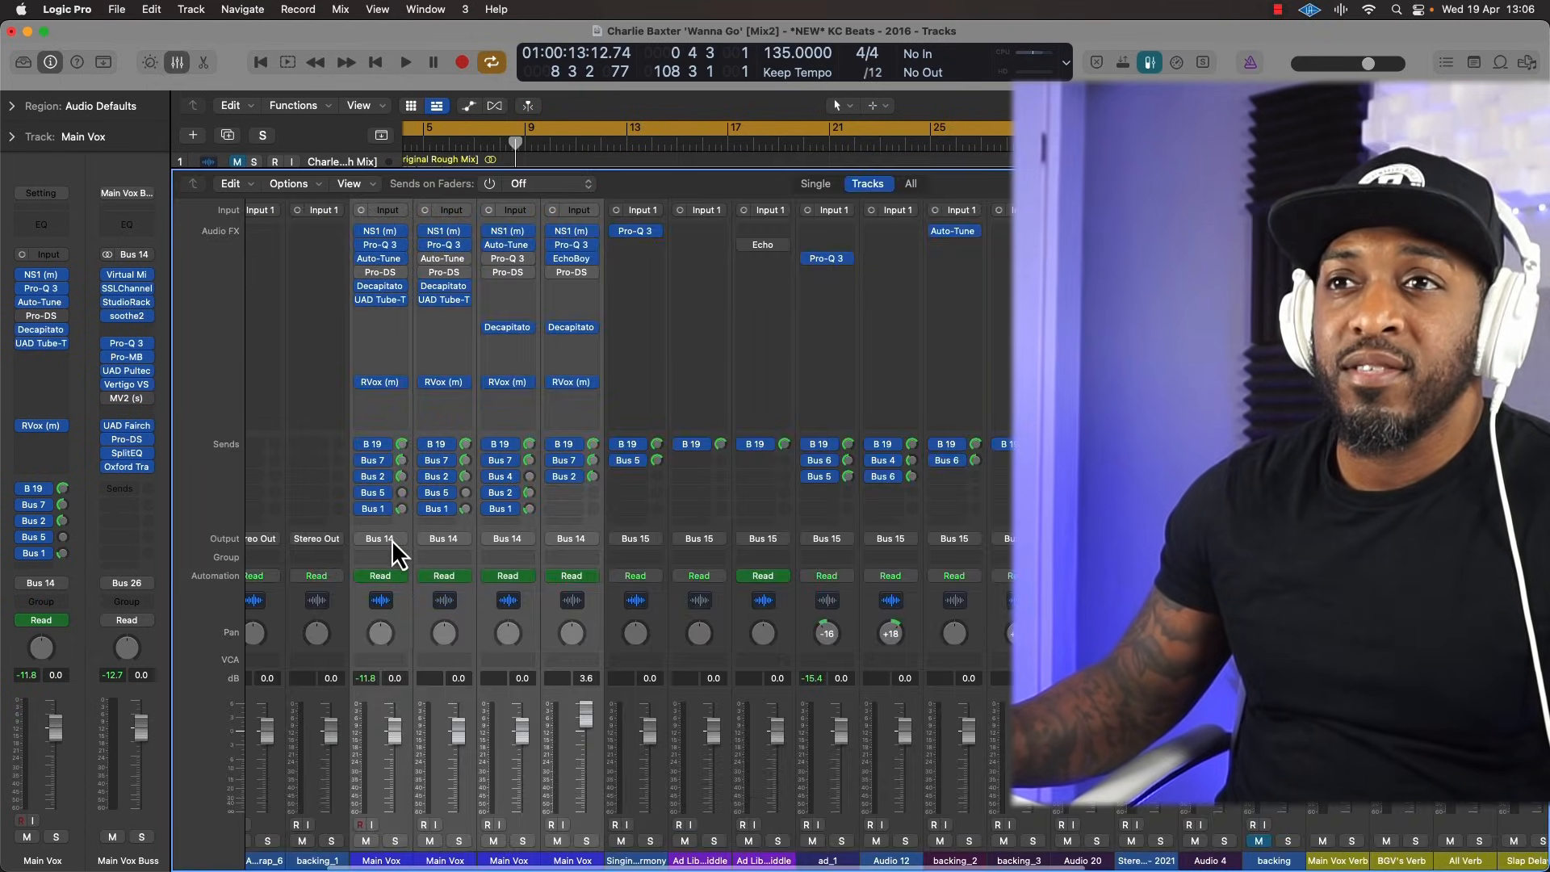
# Step: Examine the vocal tracks' bus sends and outputs and the reverb and delay aux channels they feed
pyautogui.hscroll(10, 693, 541)
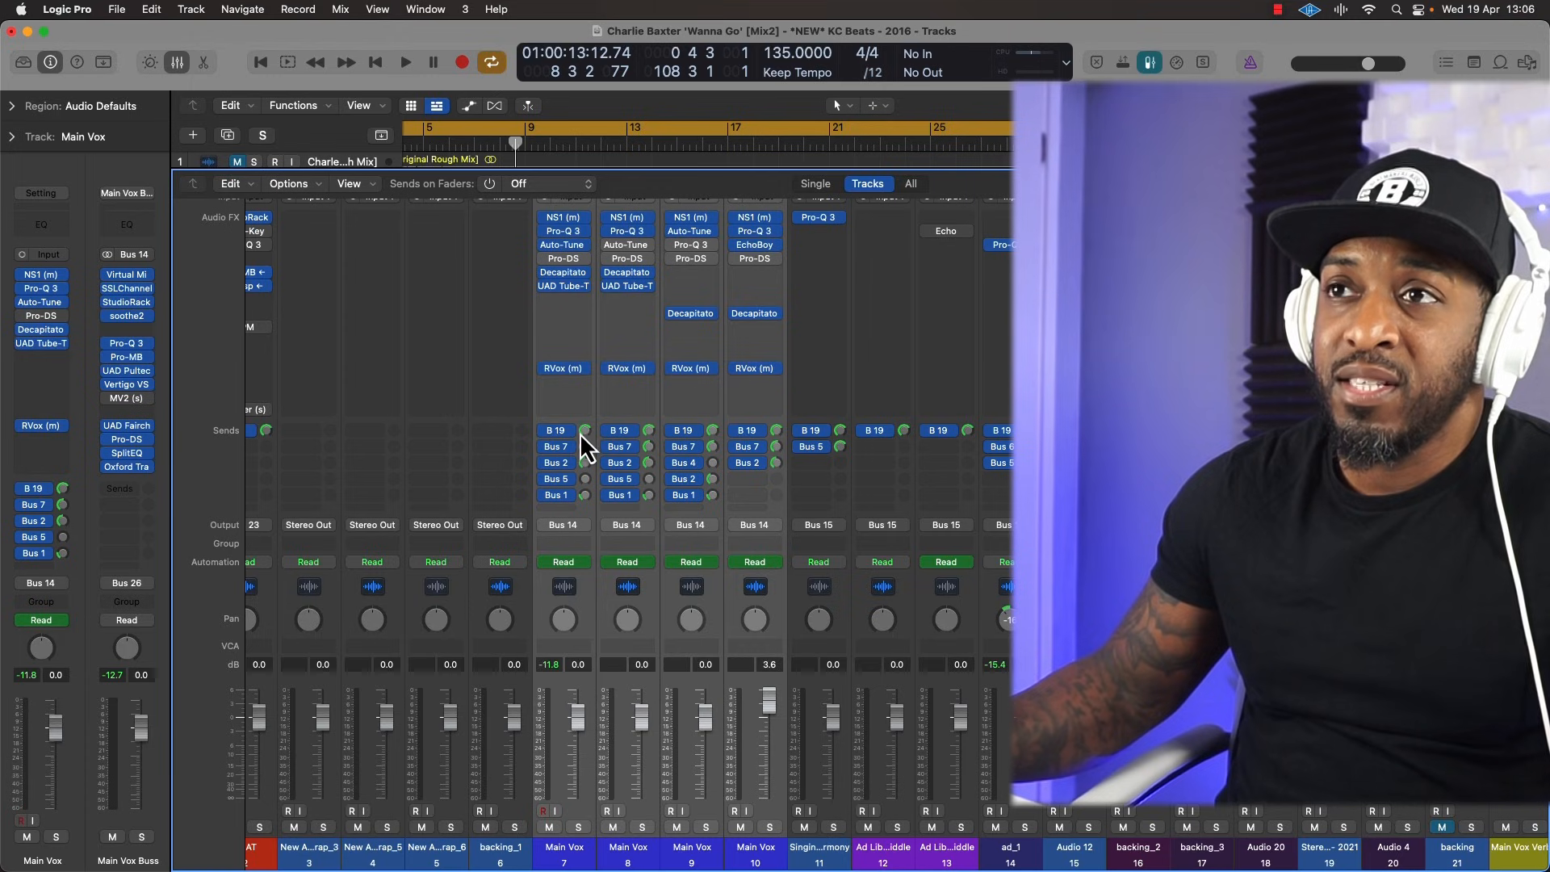
pyautogui.hscroll(10, 565, 432)
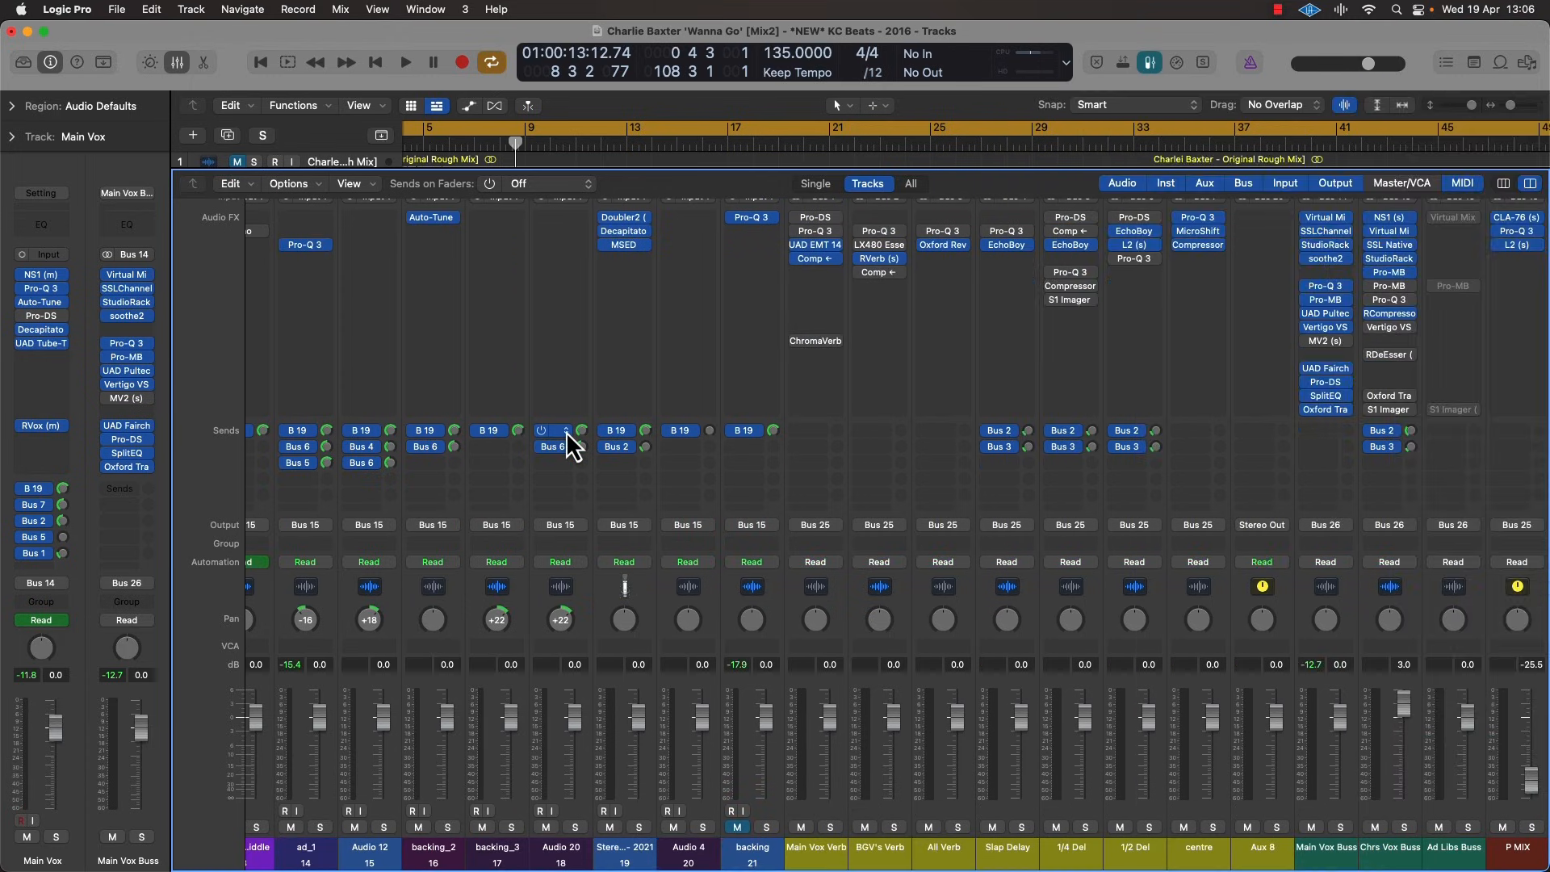
pyautogui.hscroll(2, 642, 477)
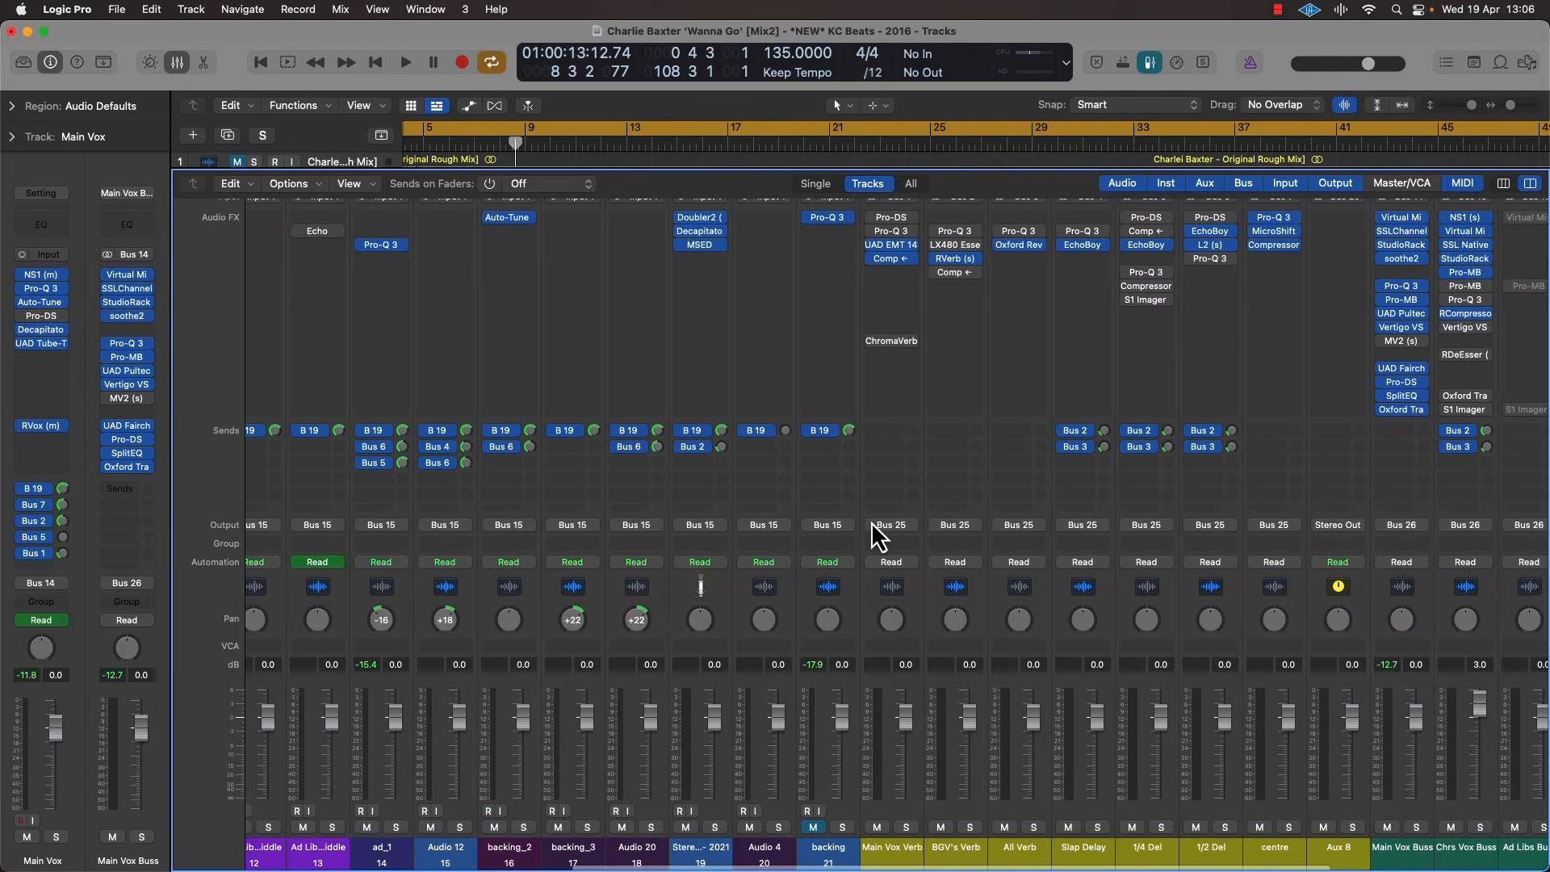
pyautogui.hscroll(-7, 537, 484)
pyautogui.hscroll(-4, 523, 482)
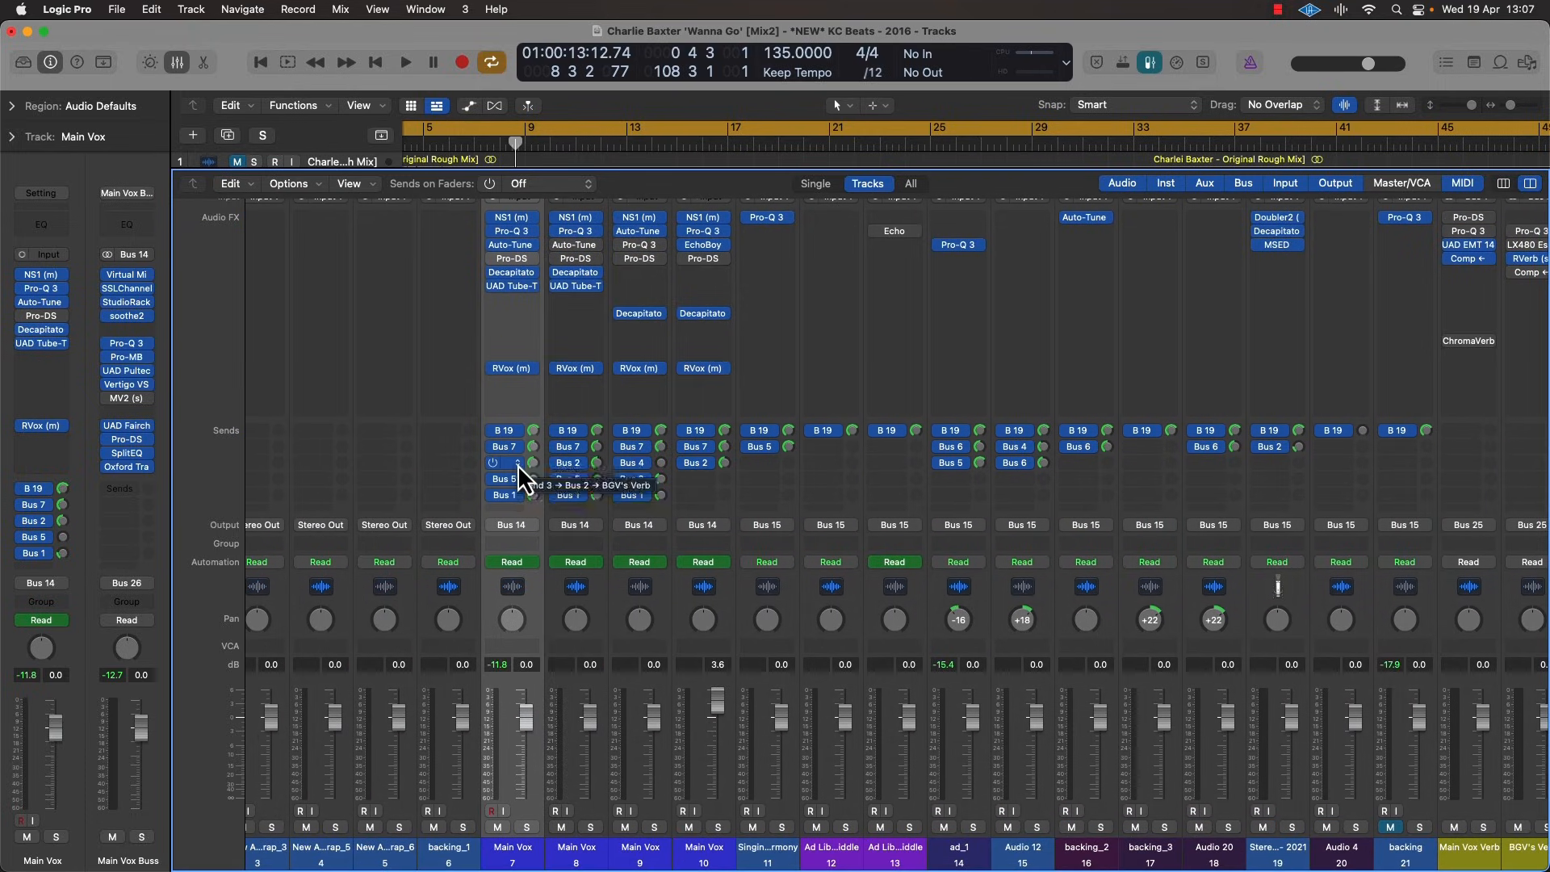
pyautogui.hscroll(1, 517, 464)
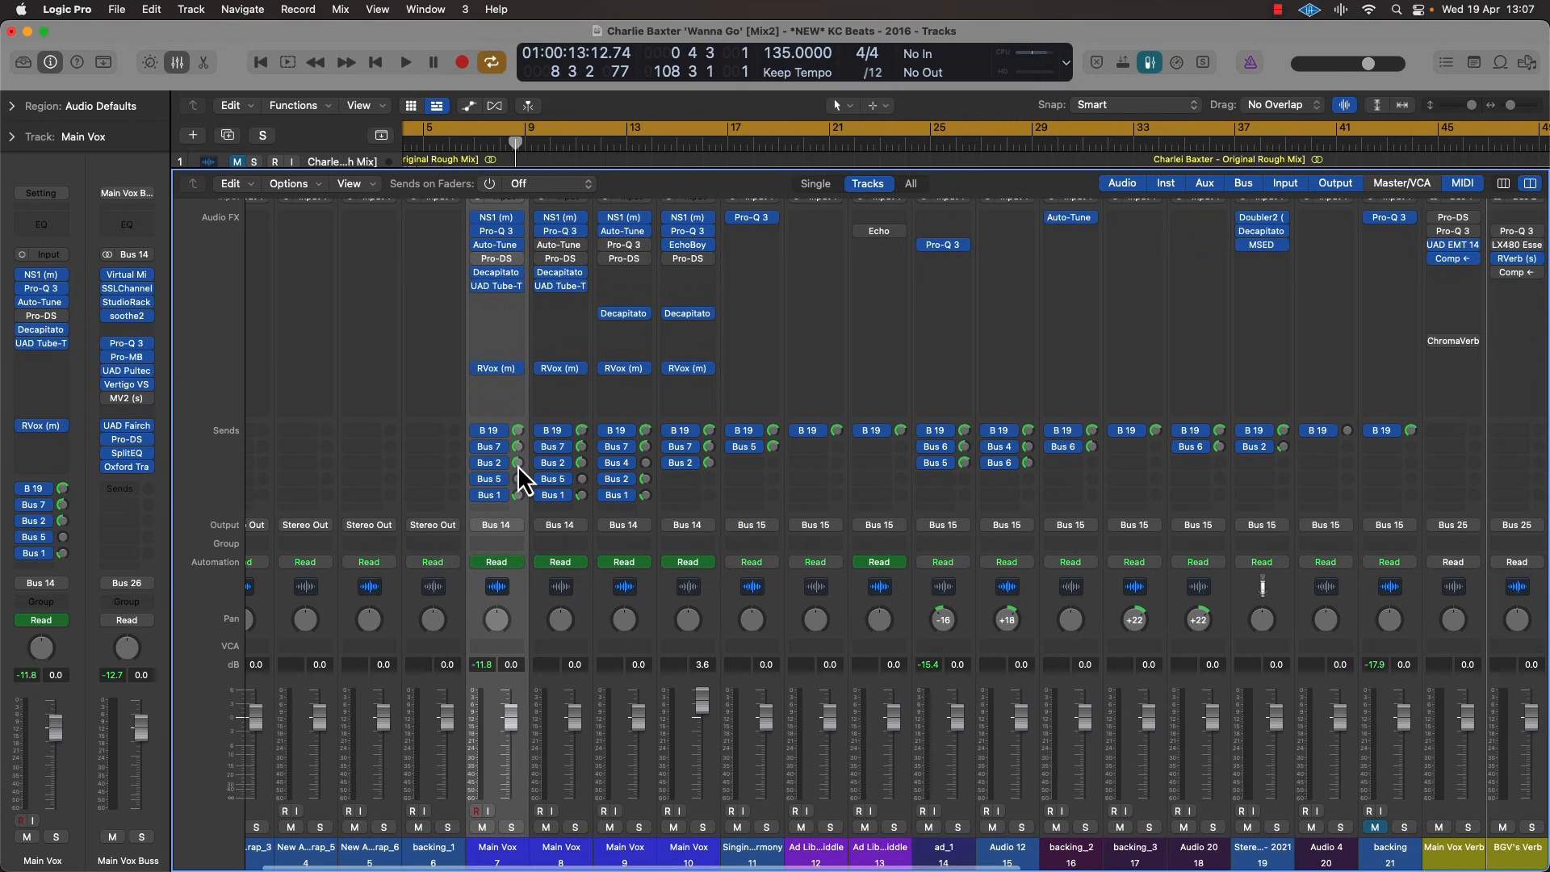
pyautogui.hscroll(10, 599, 747)
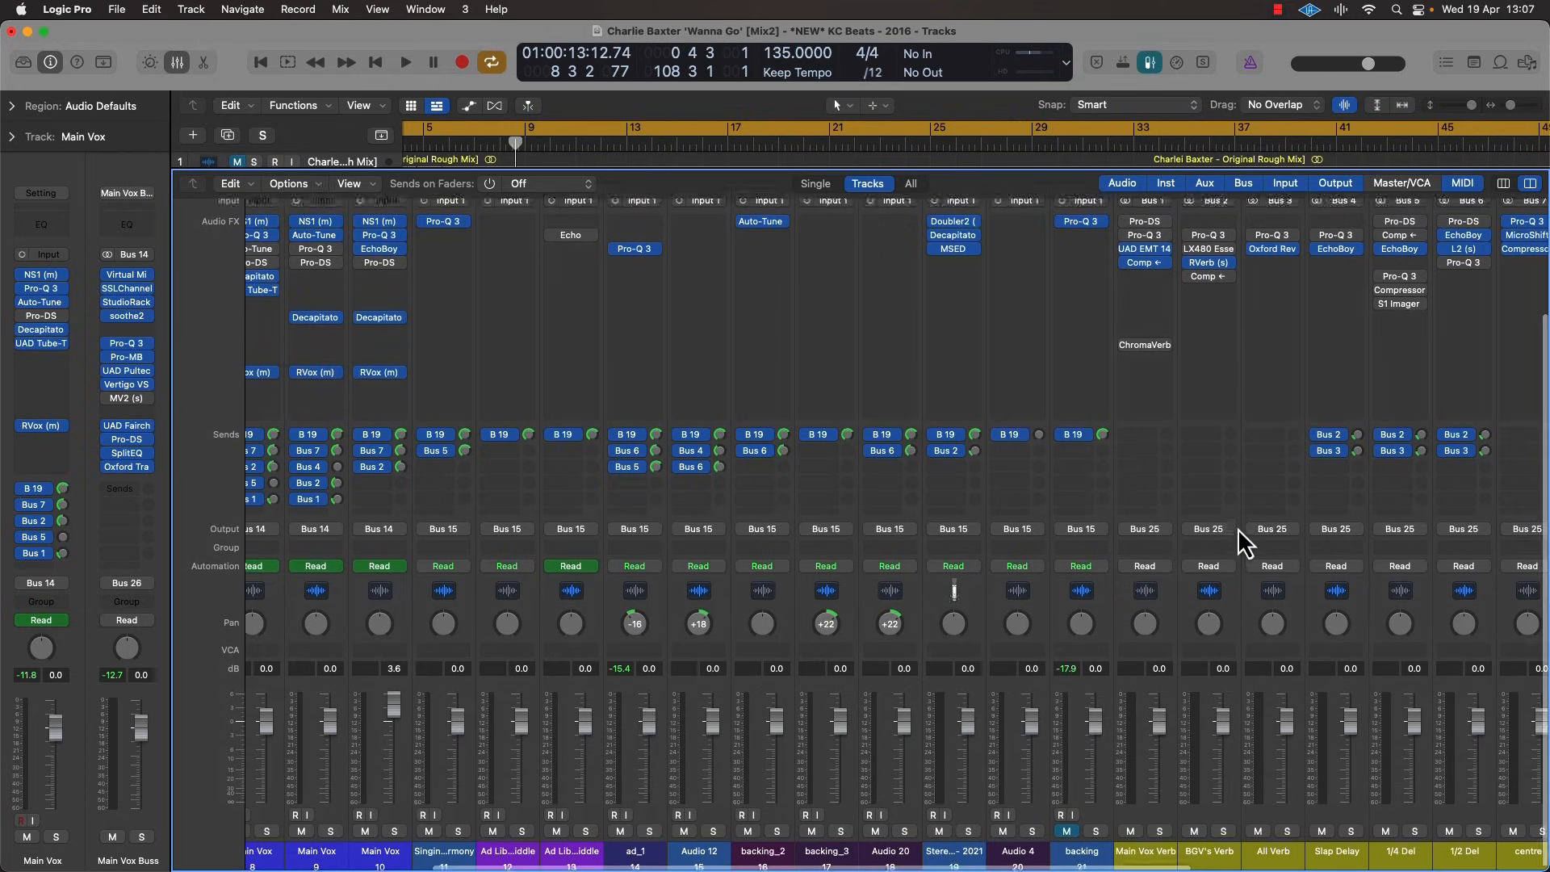
pyautogui.scroll(2, 1238, 528)
pyautogui.hscroll(-9, 1238, 528)
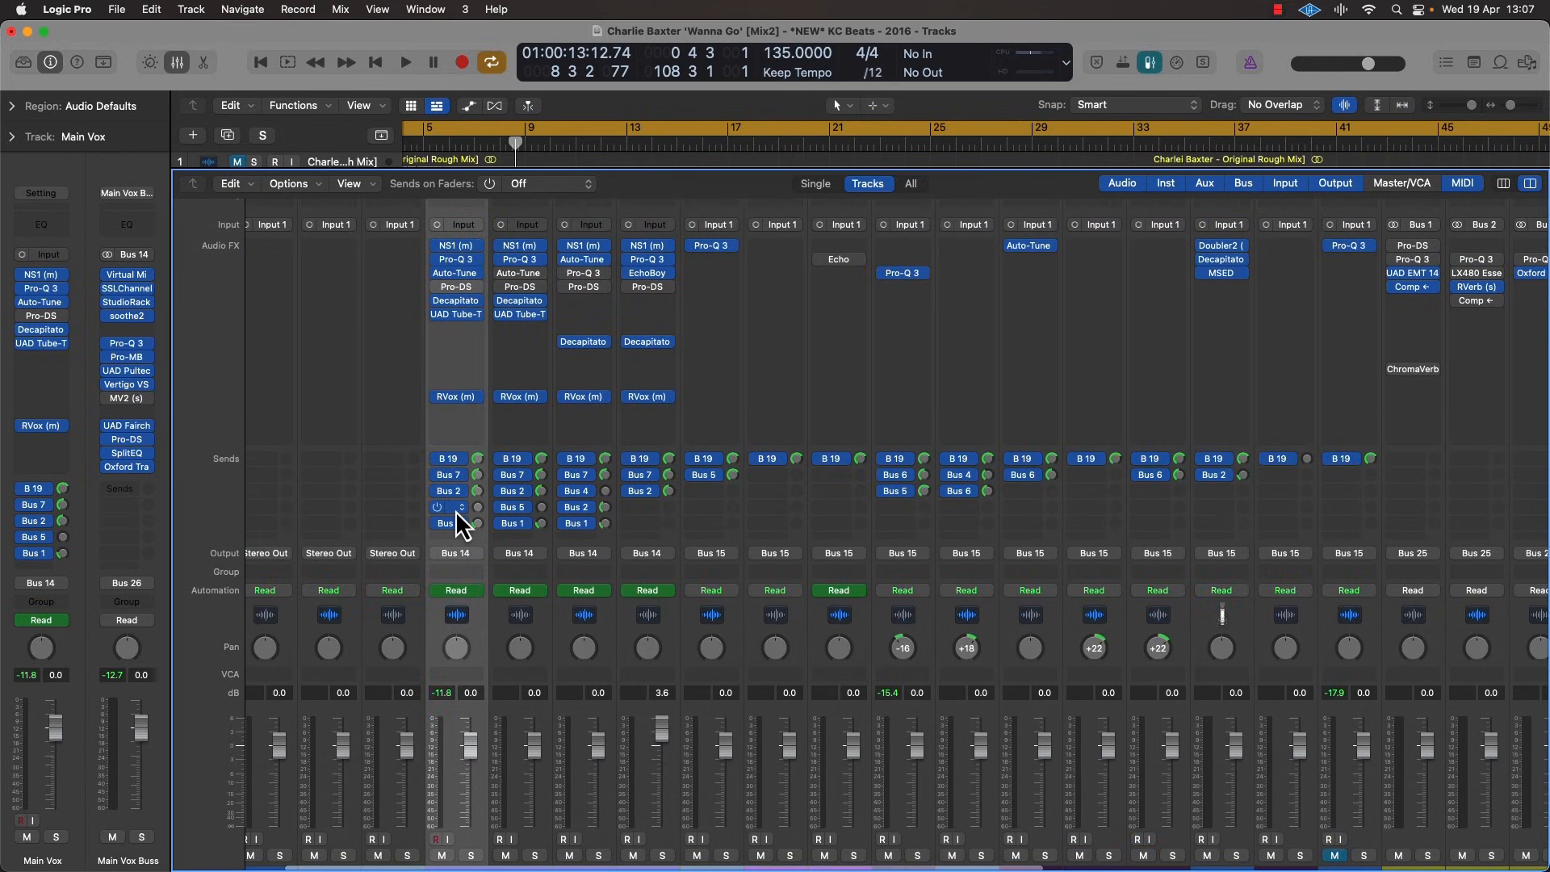
# Step: Inspect the EchoBoy delay on the 1/4 Del channel and the UAD EMT 140 reverb on the Main Vox Verb channel
pyautogui.hscroll(20, 458, 525)
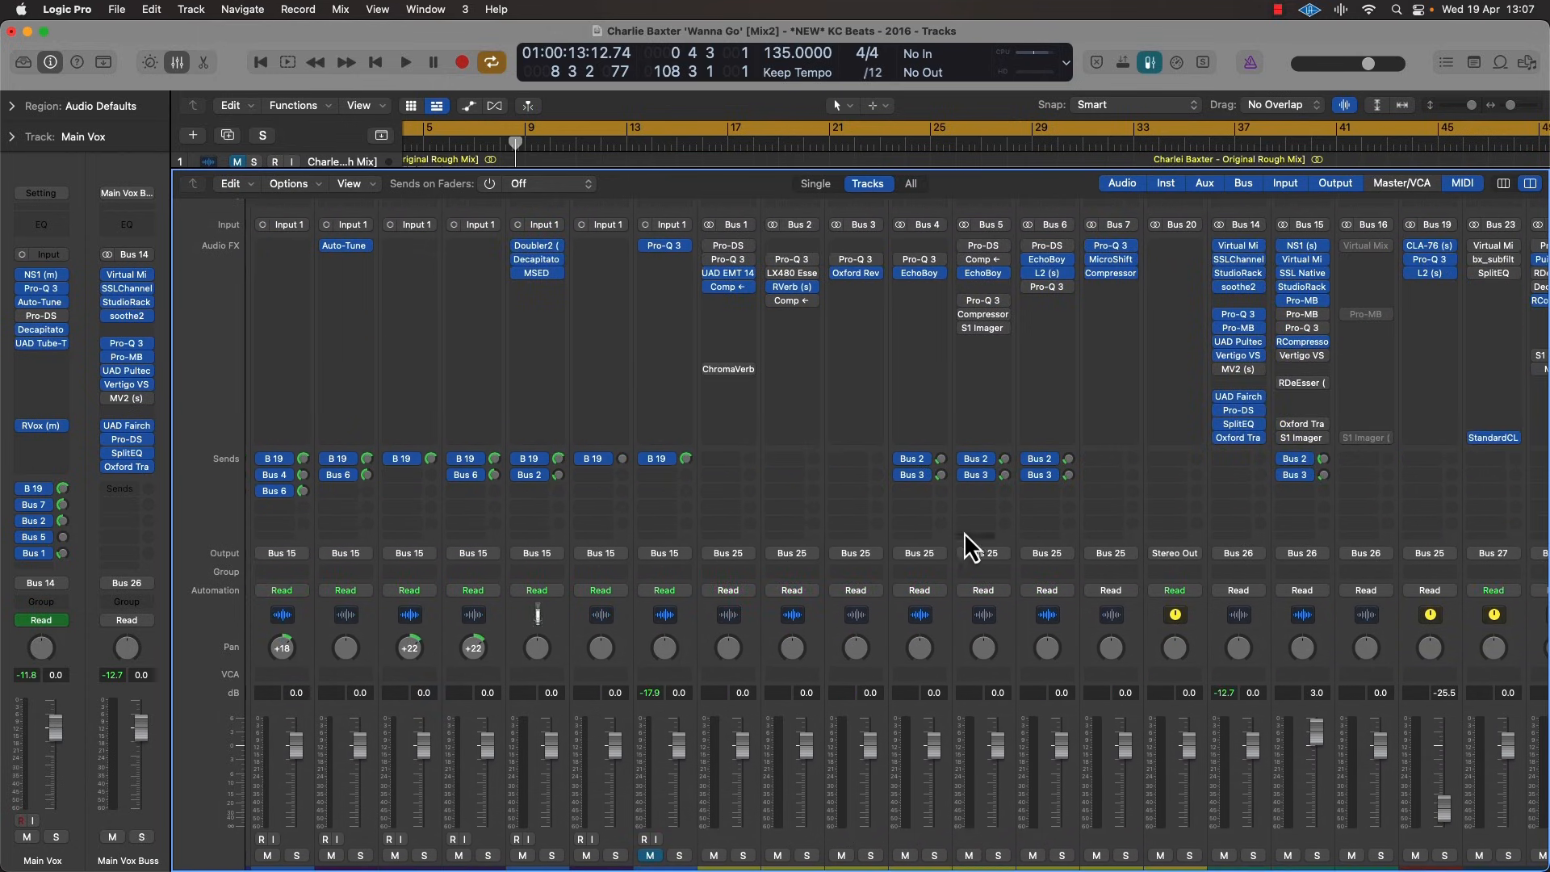
pyautogui.click(984, 273)
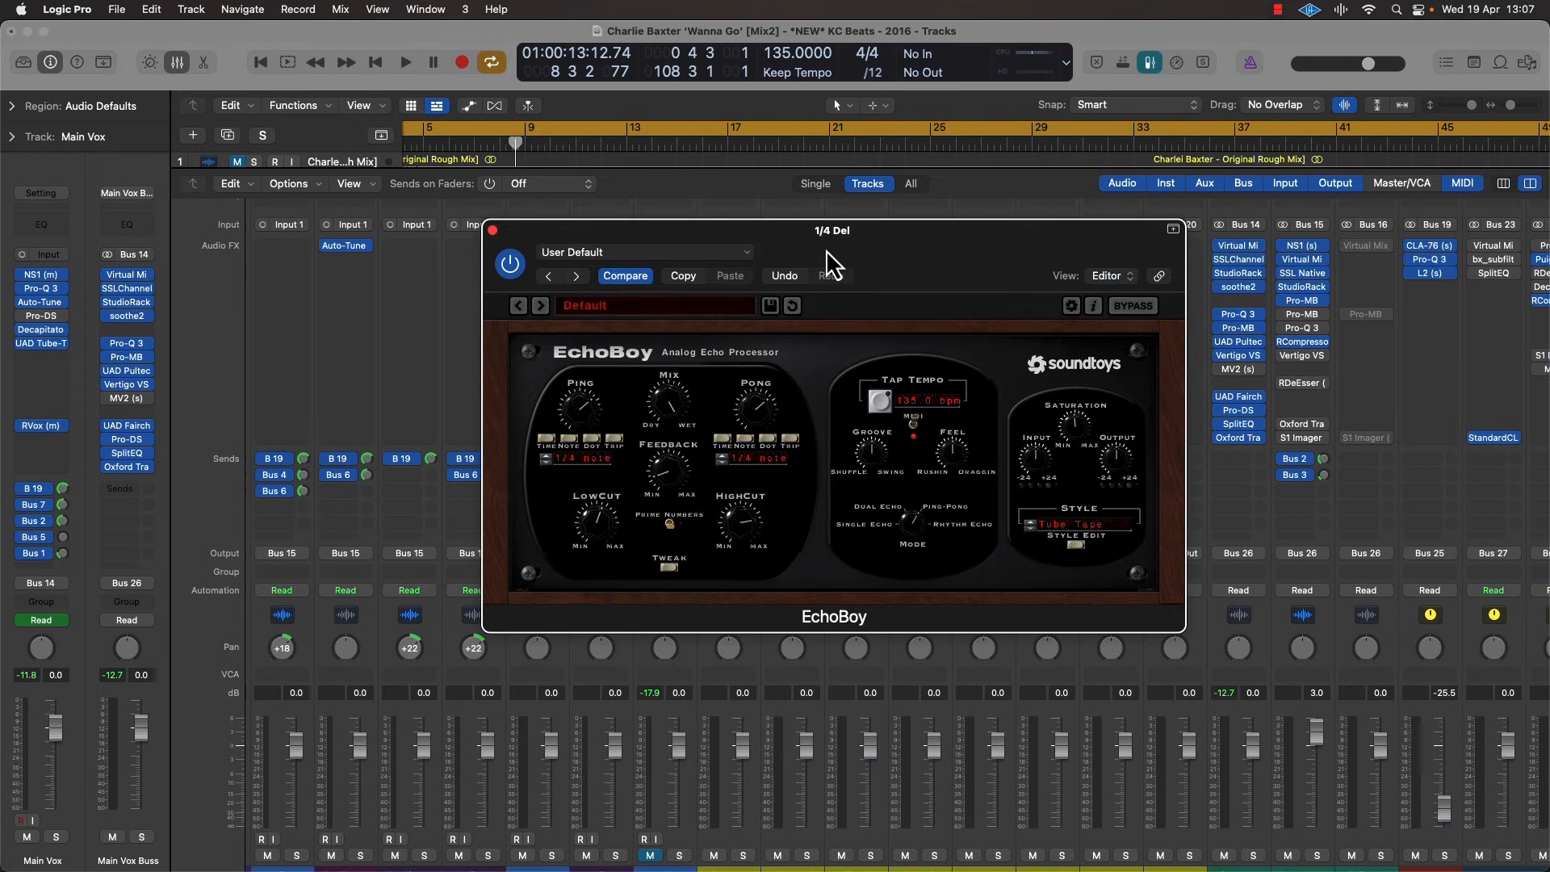
pyautogui.click(493, 231)
pyautogui.hscroll(-20, 565, 361)
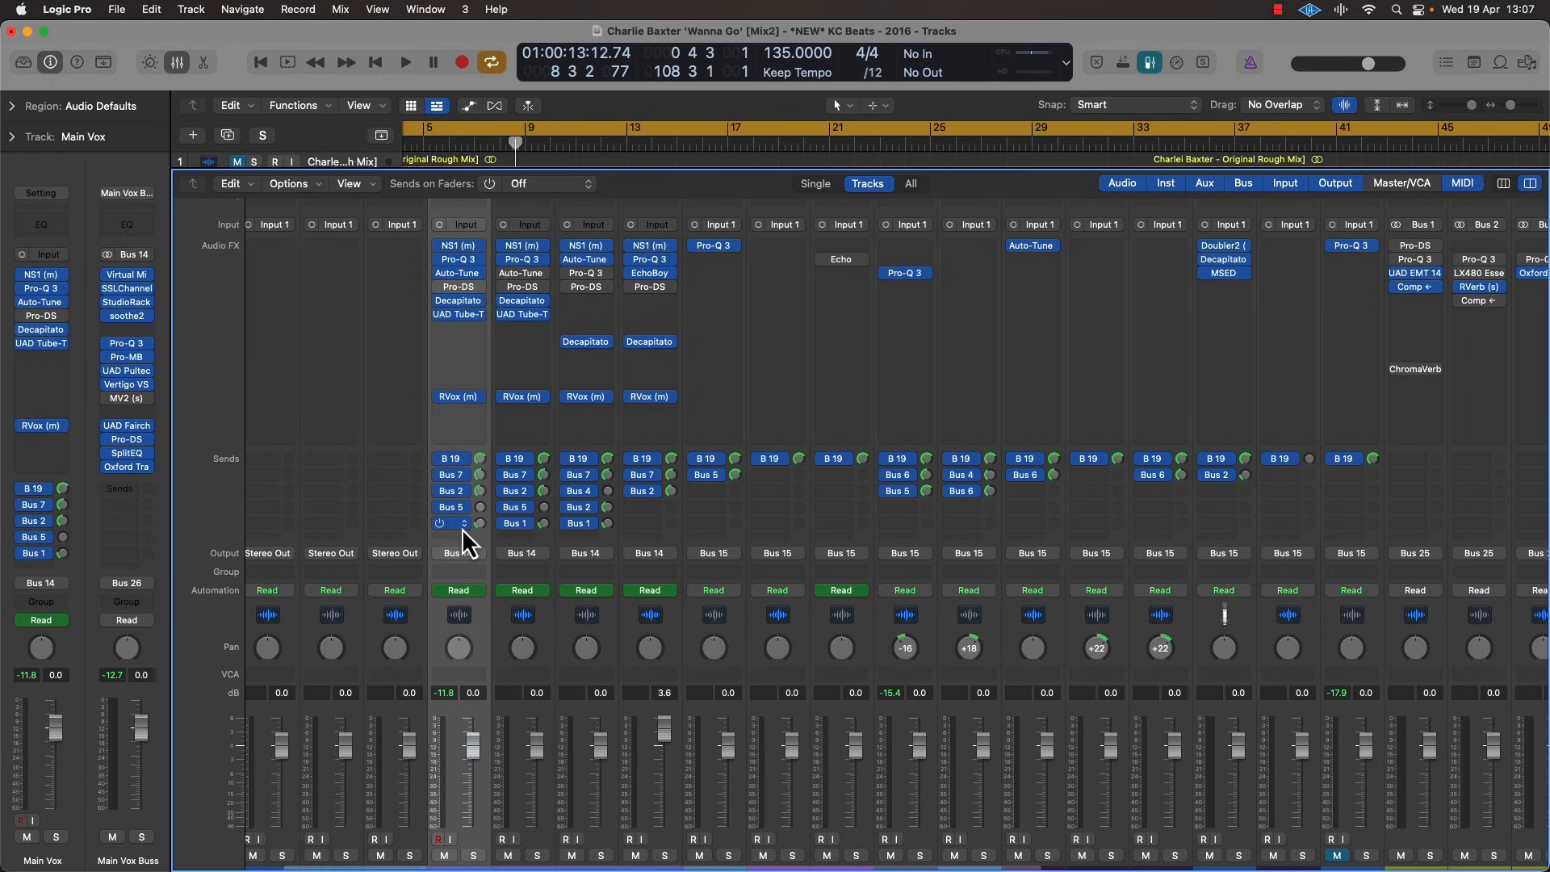
pyautogui.click(1419, 274)
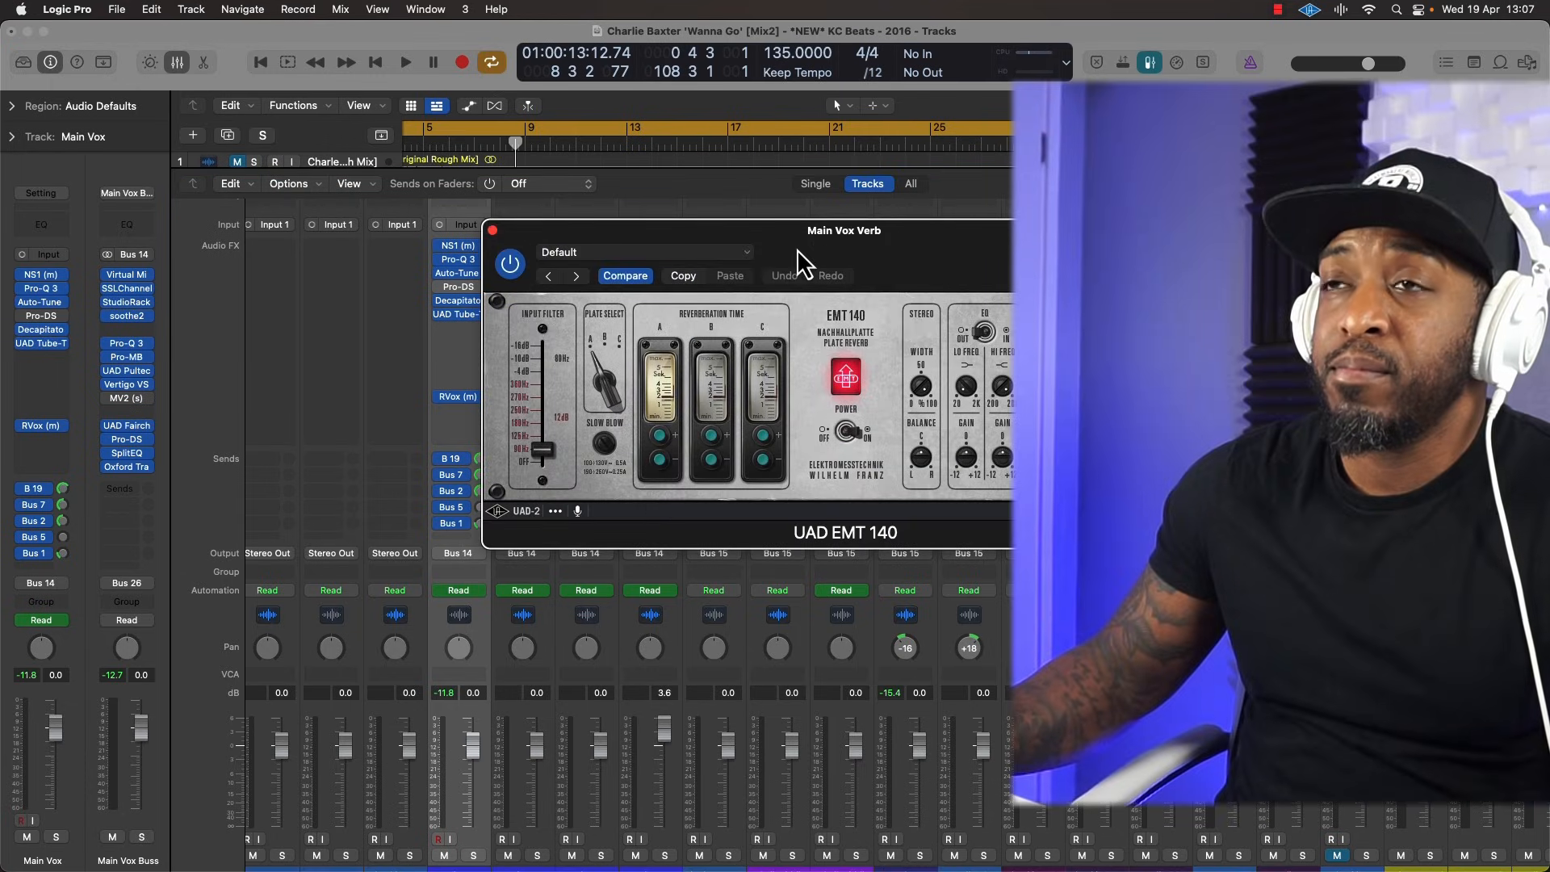
pyautogui.click(493, 231)
# Step: Solo the four Main Vox tracks and turn down the Bus 1 sends of tracks 7 to 9 during playback
pyautogui.hscroll(5, 491, 574)
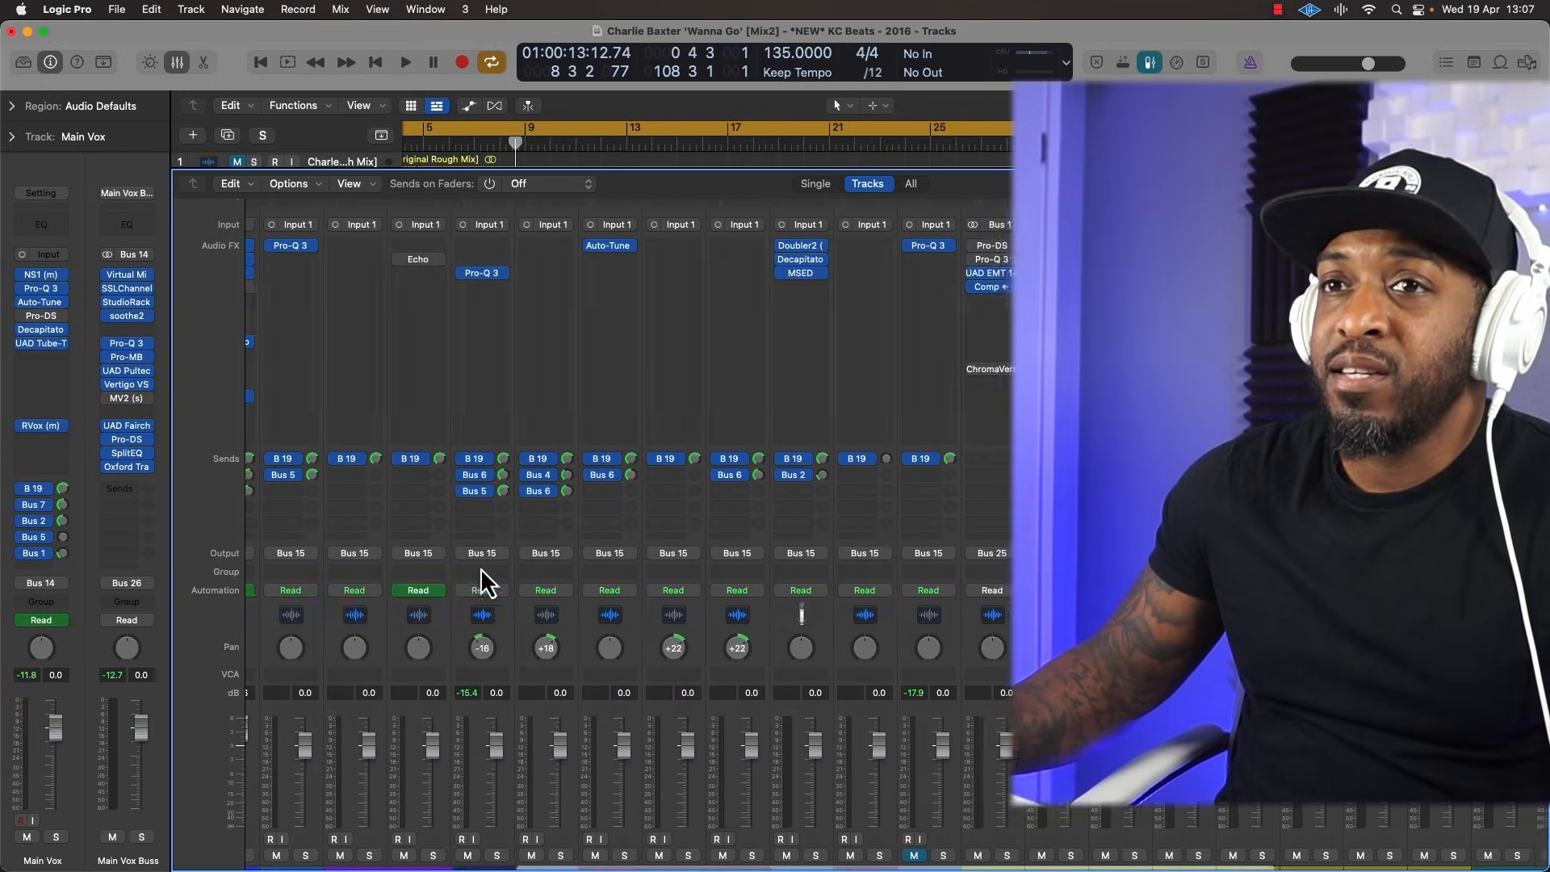
pyautogui.hscroll(-6, 498, 558)
pyautogui.scroll(-1, 616, 840)
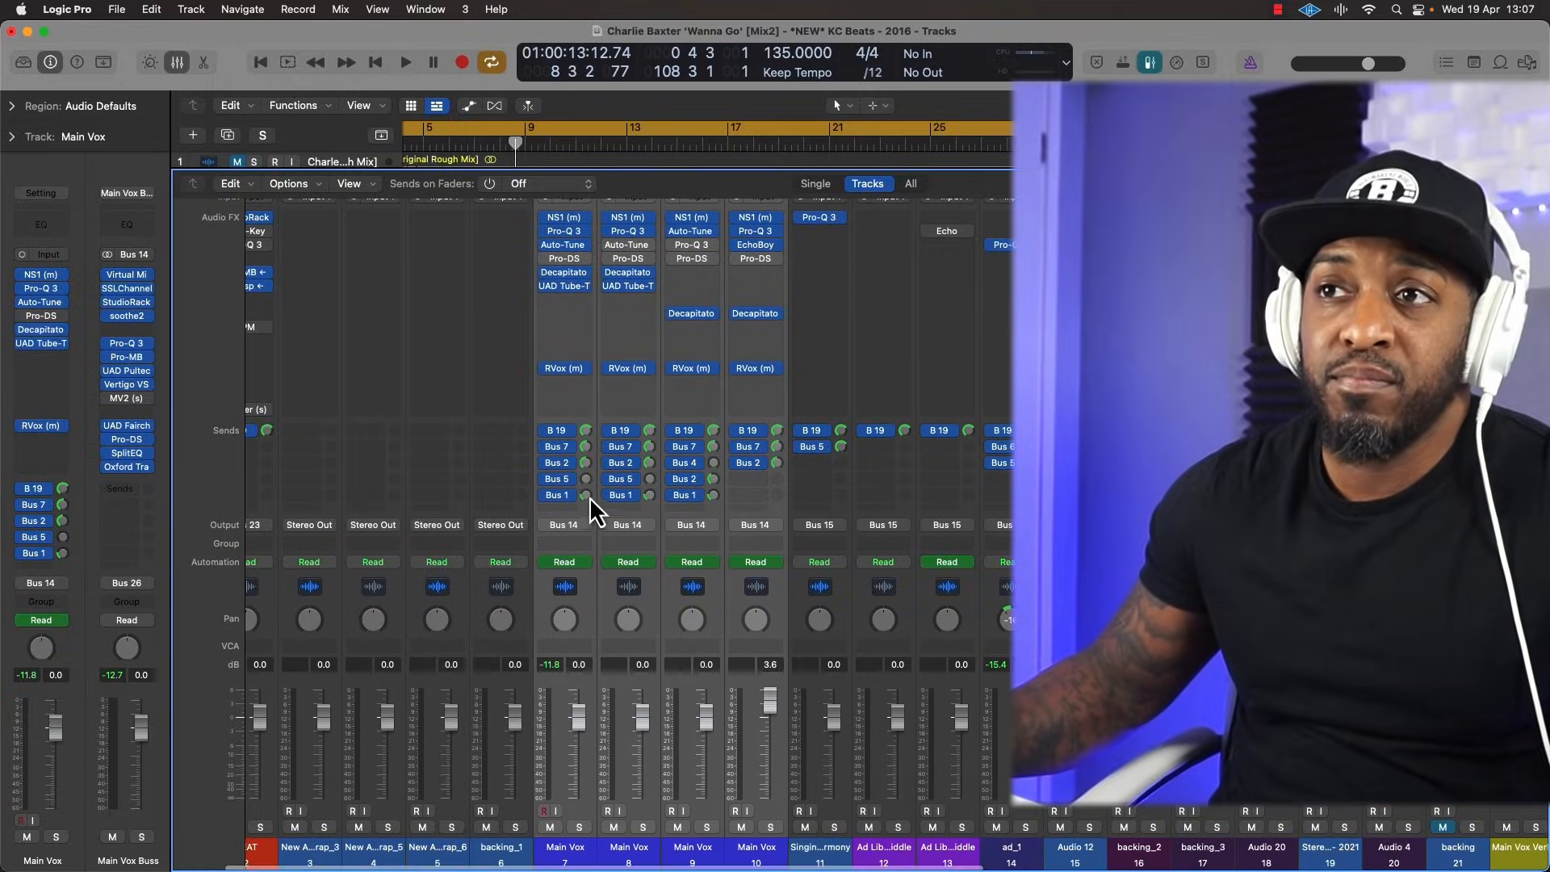
pyautogui.click(585, 499)
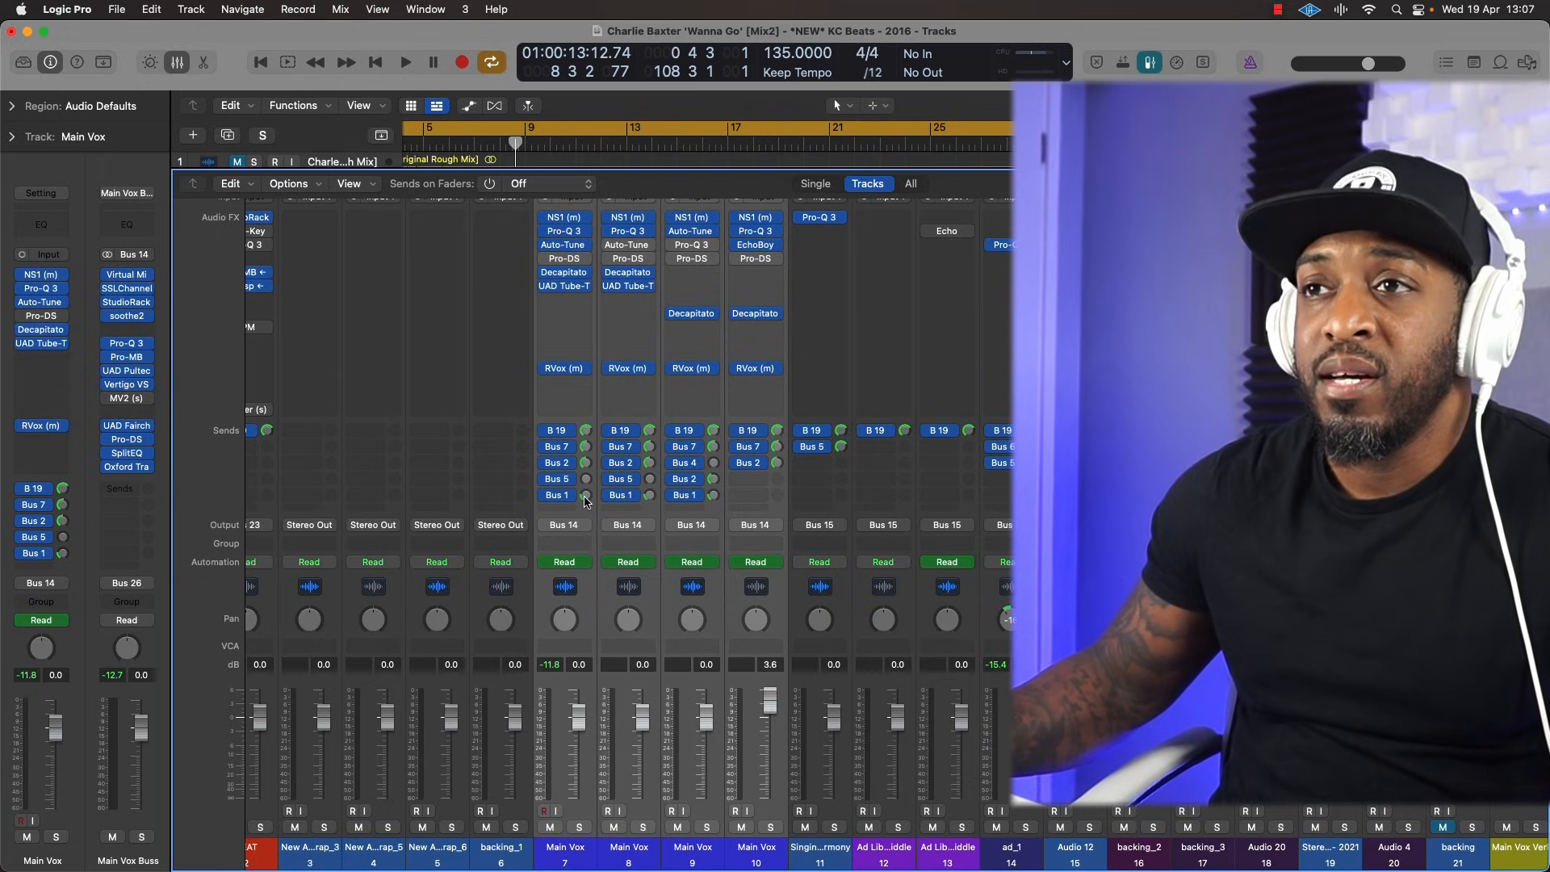
pyautogui.click(579, 828)
pyautogui.press('space')
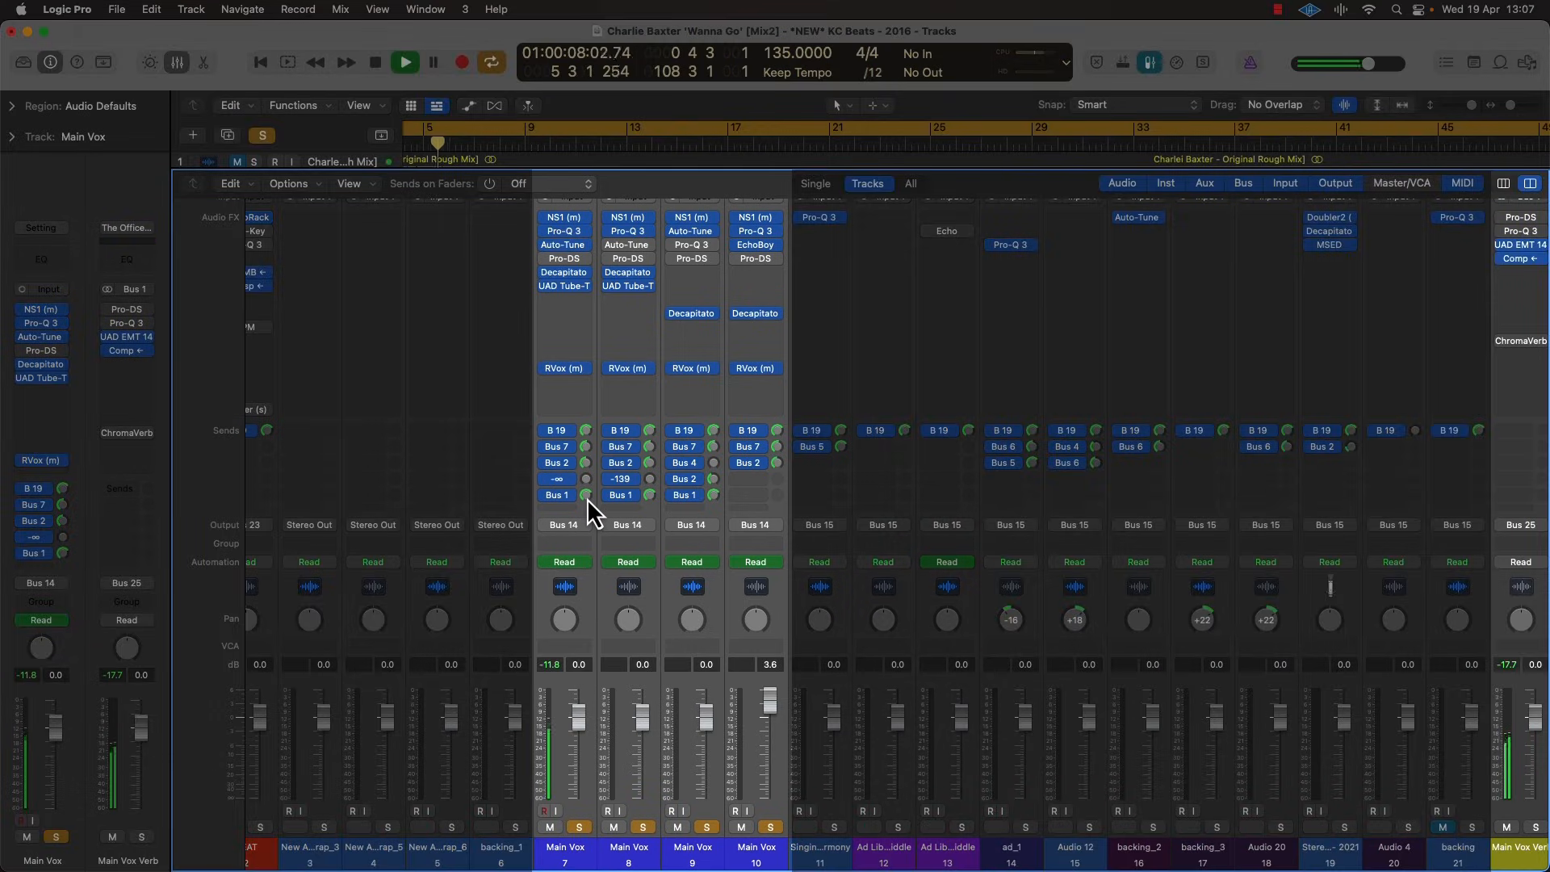
pyautogui.moveTo(588, 497); pyautogui.dragTo(591, 570)
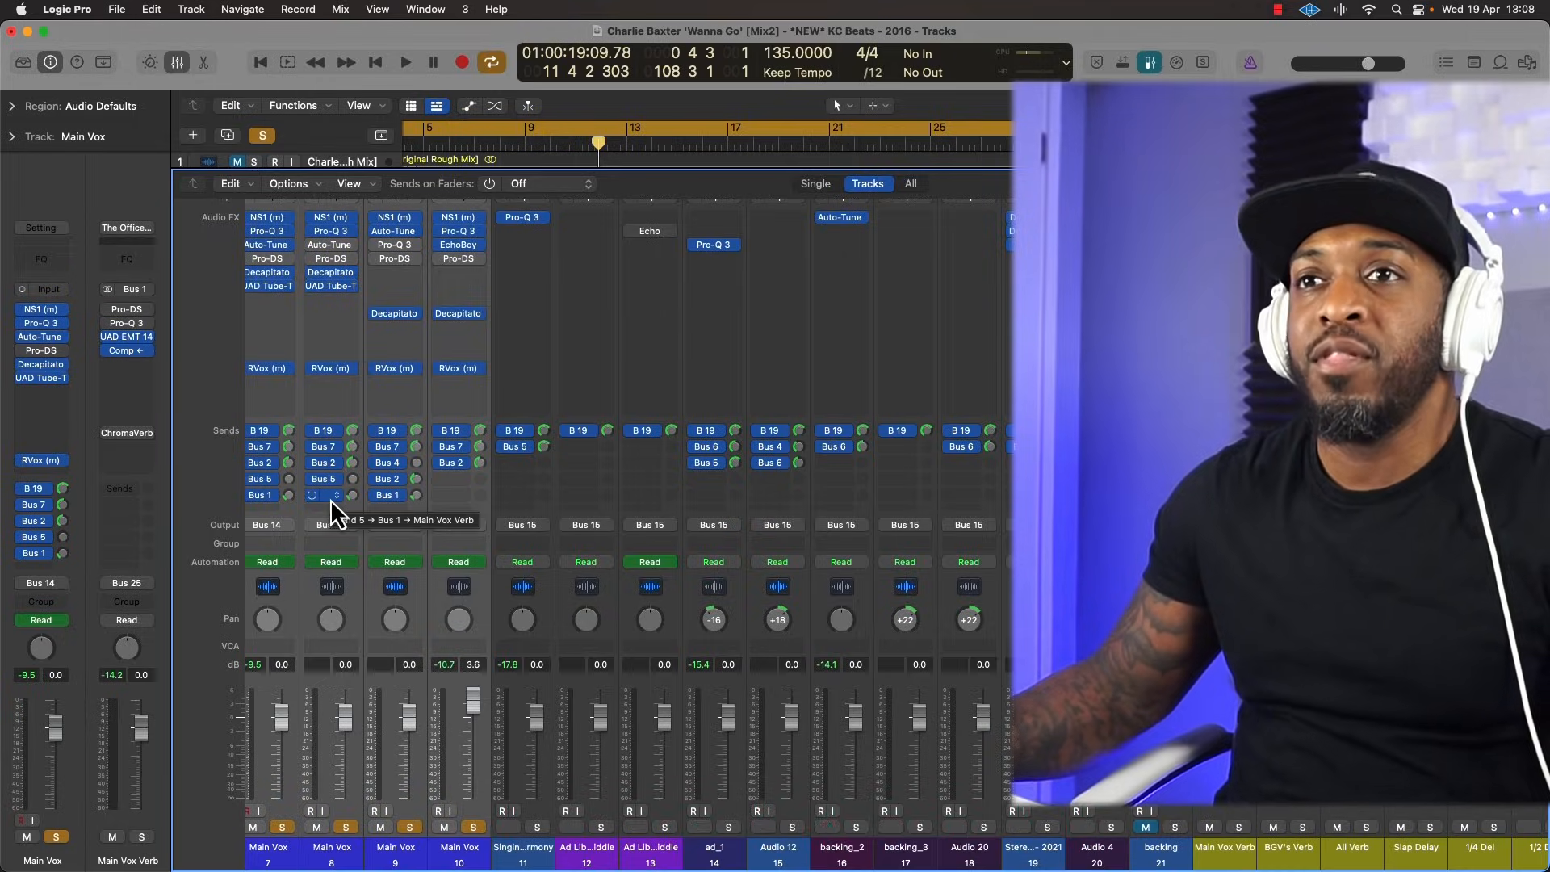
# Step: Solo the Main Vox Verb channel and raise its fader to 6.0 dB while the mix plays
pyautogui.hscroll(3, 754, 522)
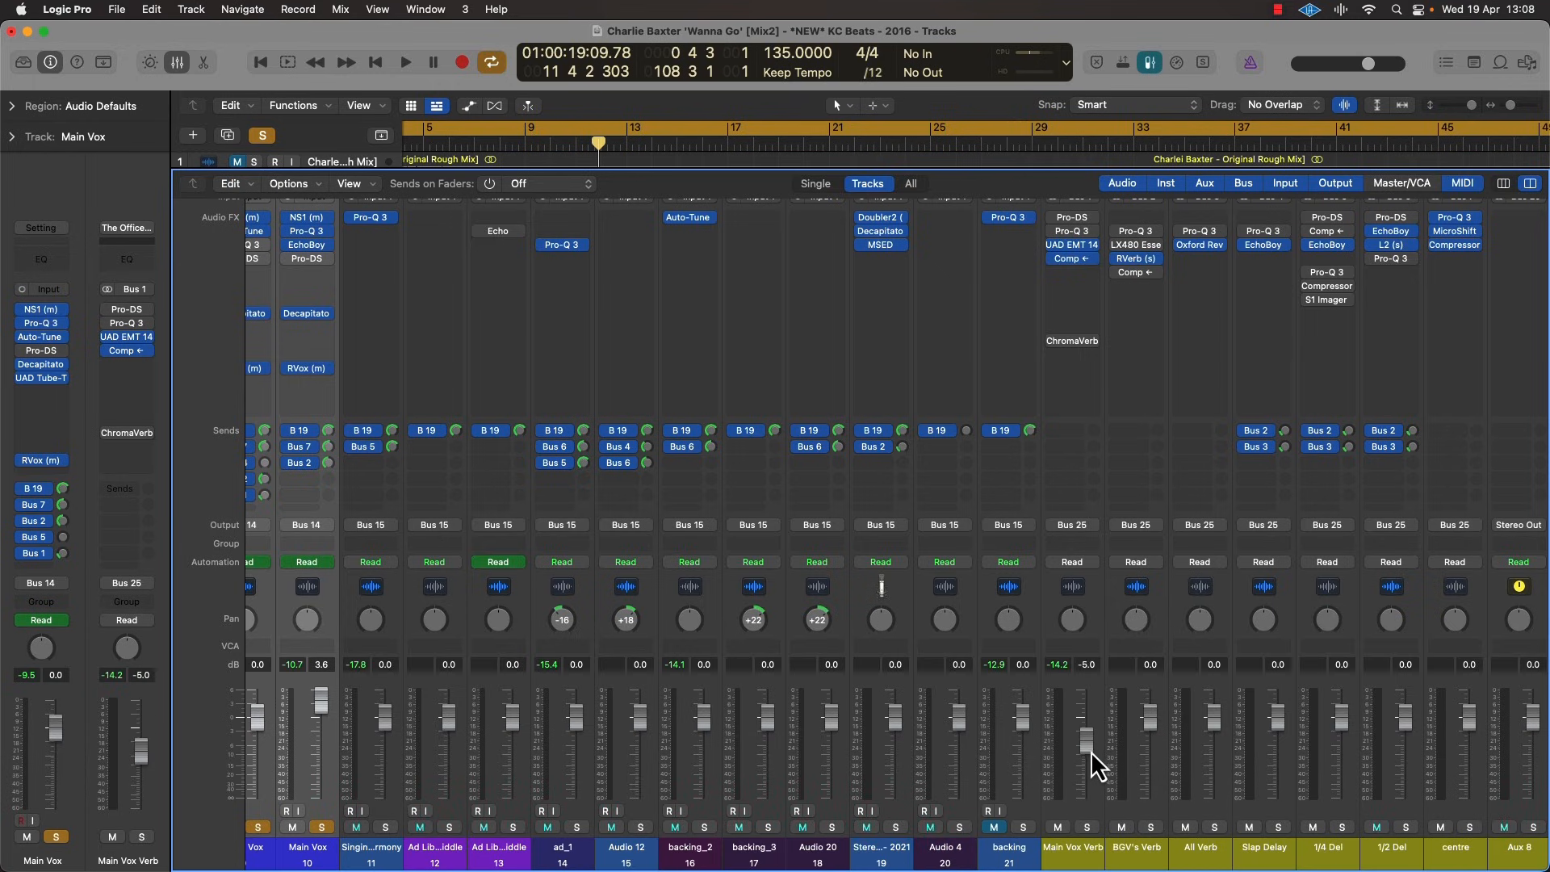
pyautogui.hscroll(-8, 1055, 711)
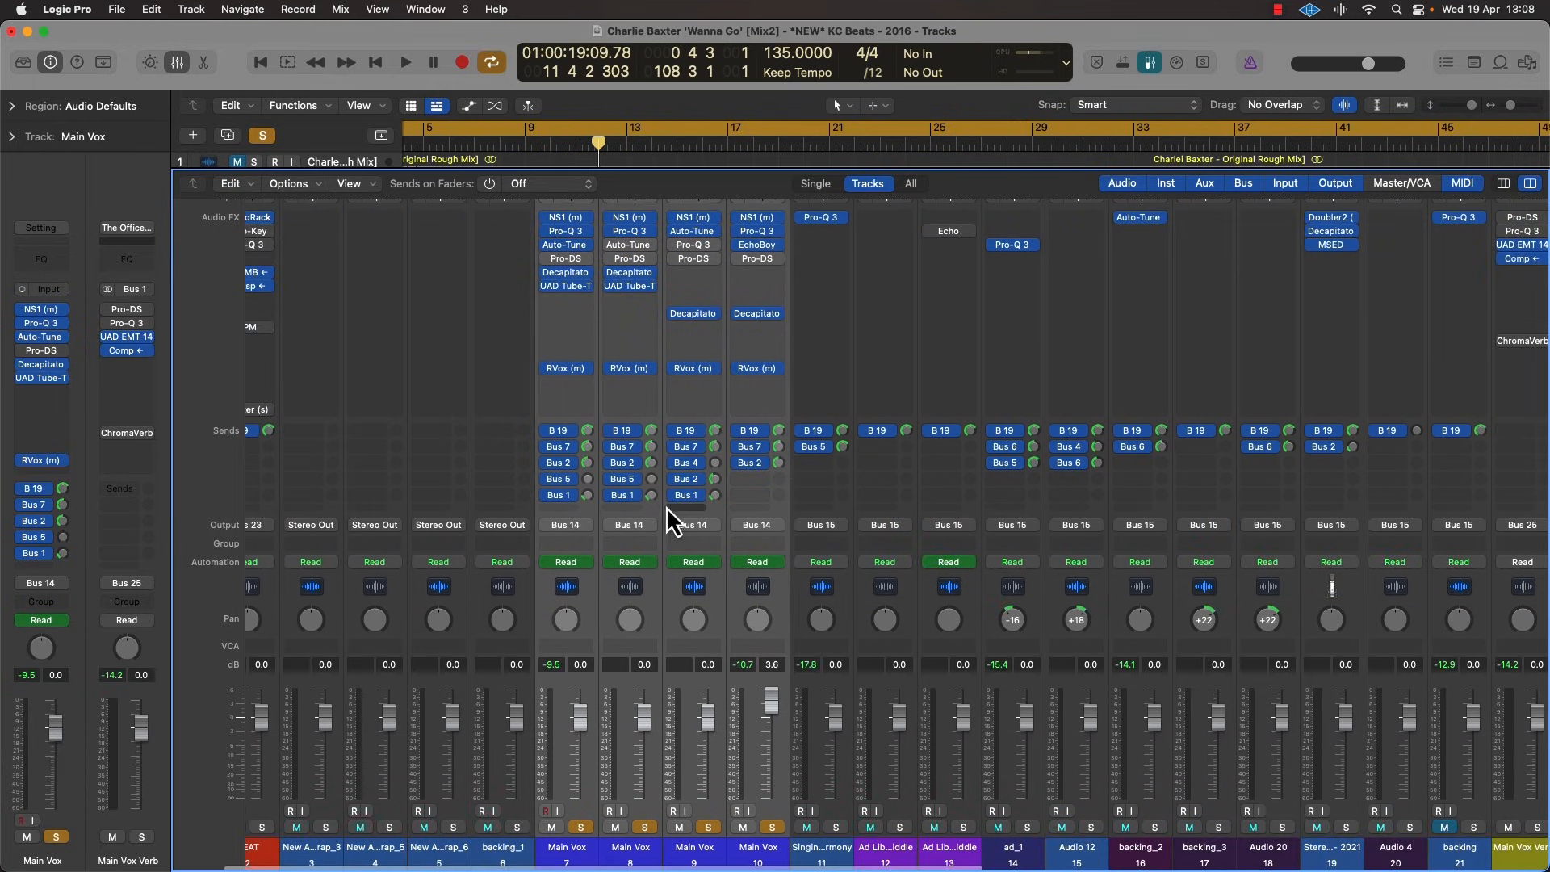
pyautogui.hscroll(8, 738, 554)
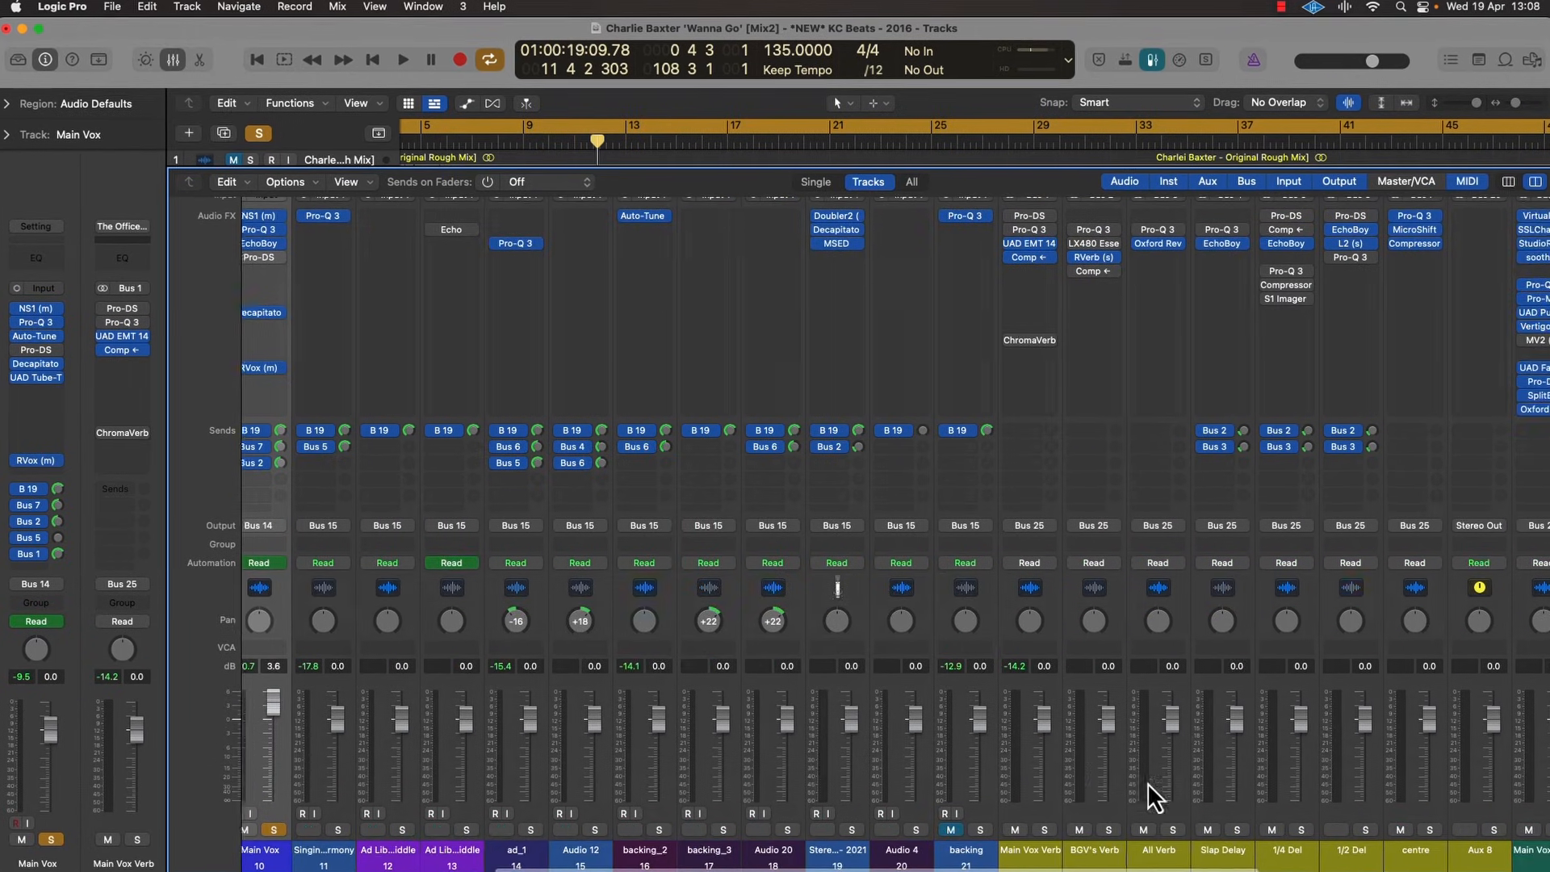
pyautogui.press('space')
pyautogui.click(1044, 830)
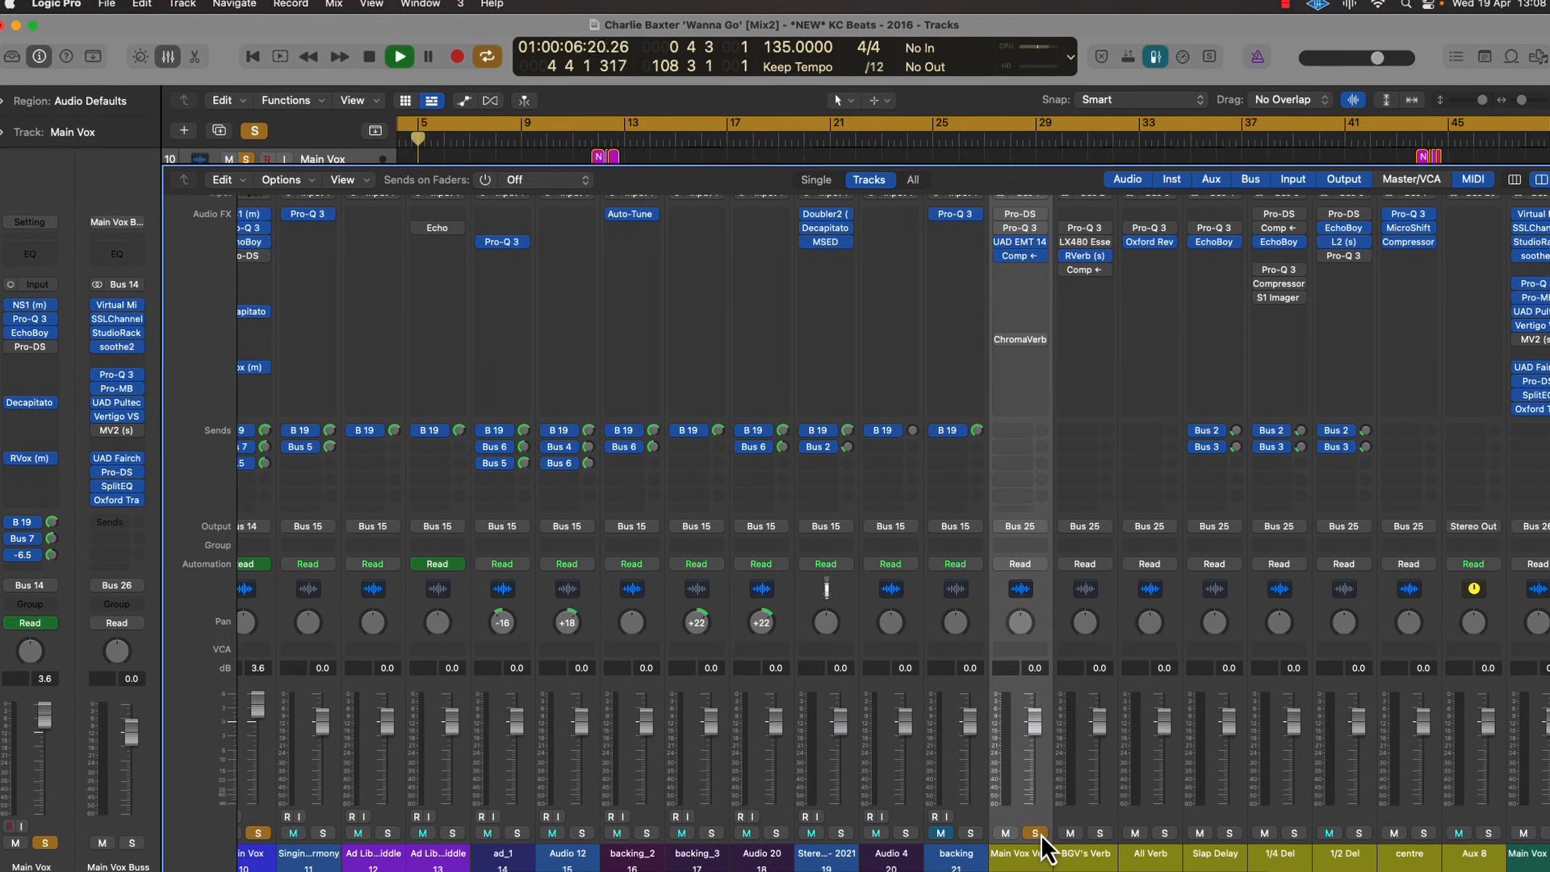
pyautogui.moveTo(1035, 717)
pyautogui.mouseDown()
pyautogui.moveTo(1041, 773)
pyautogui.moveTo(1044, 698)
pyautogui.mouseUp()
pyautogui.scroll(-3, 1047, 743)
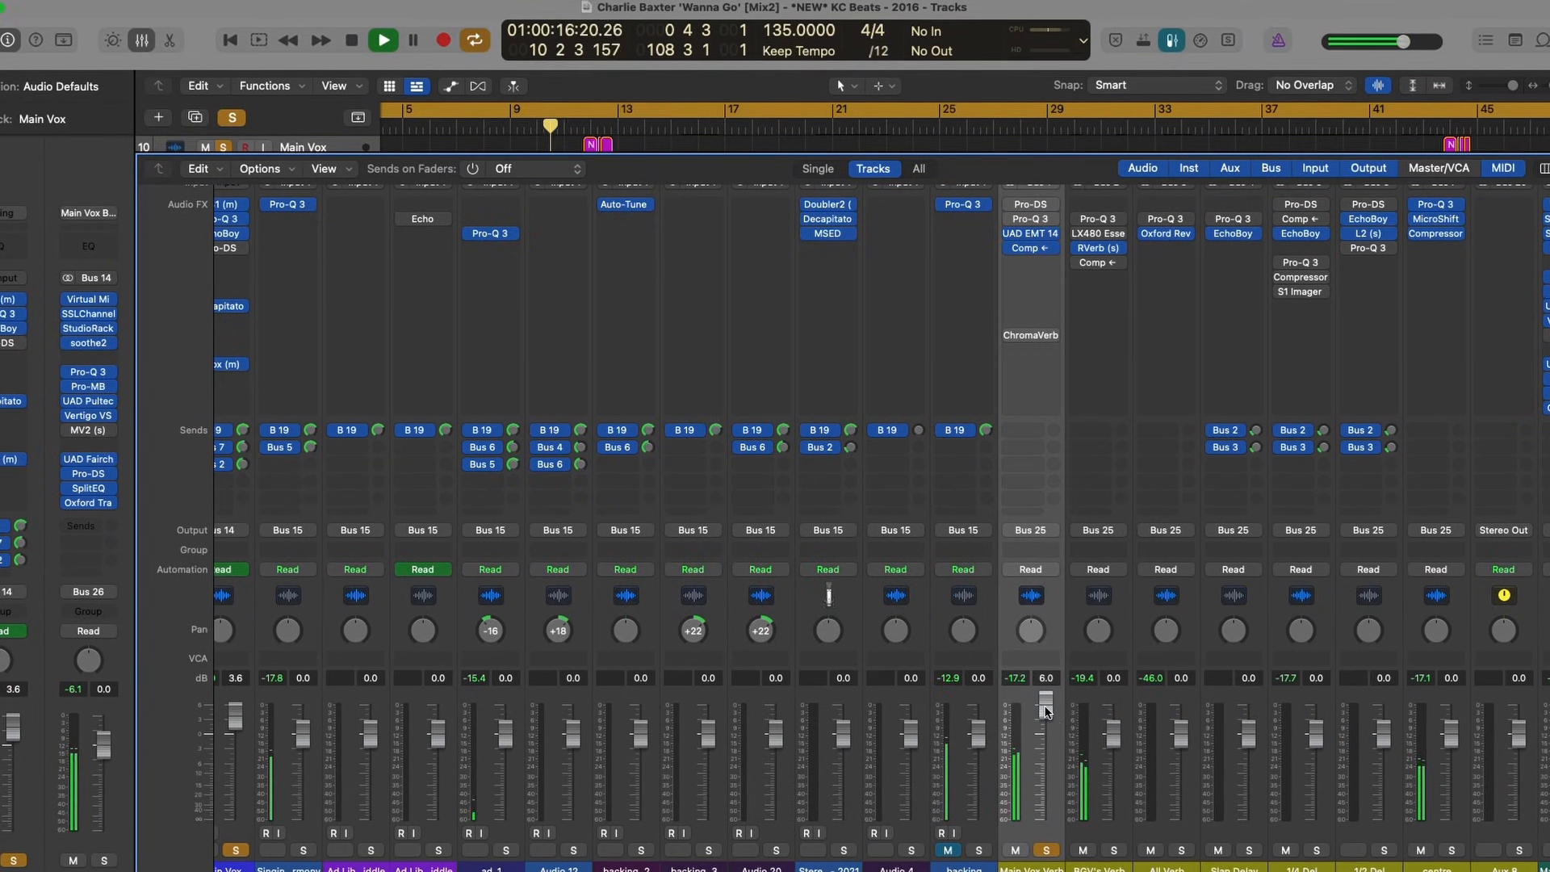
pyautogui.press('space')
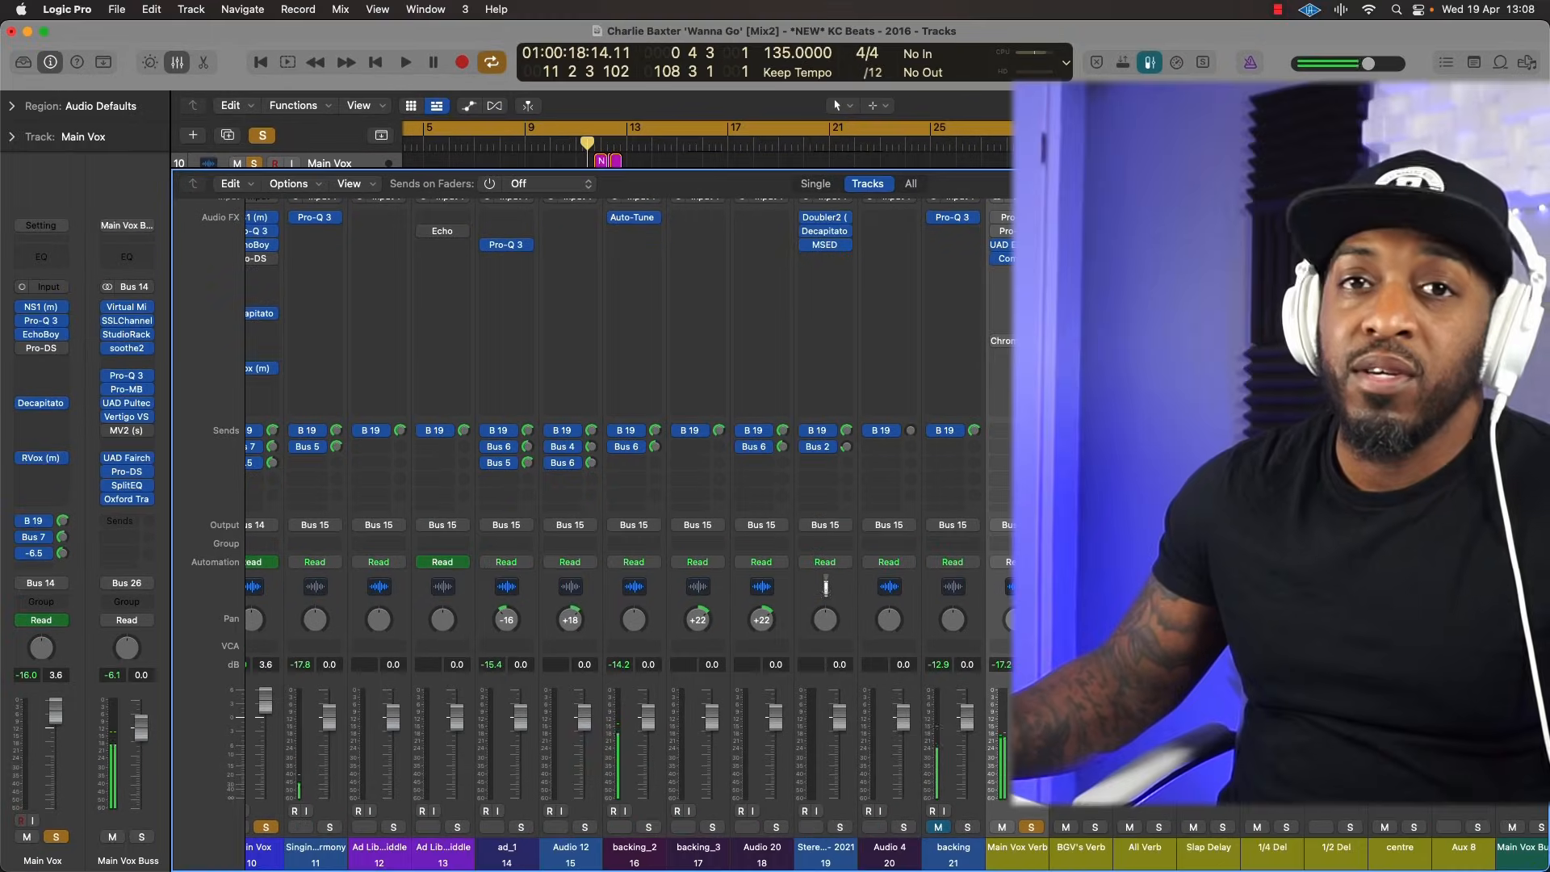
# Step: Select Main Vox tracks 7 to 9 and raise their Bus 1 sends during playback, reaching about -0.1 dB, before turning them back down
pyautogui.hscroll(-10, 485, 601)
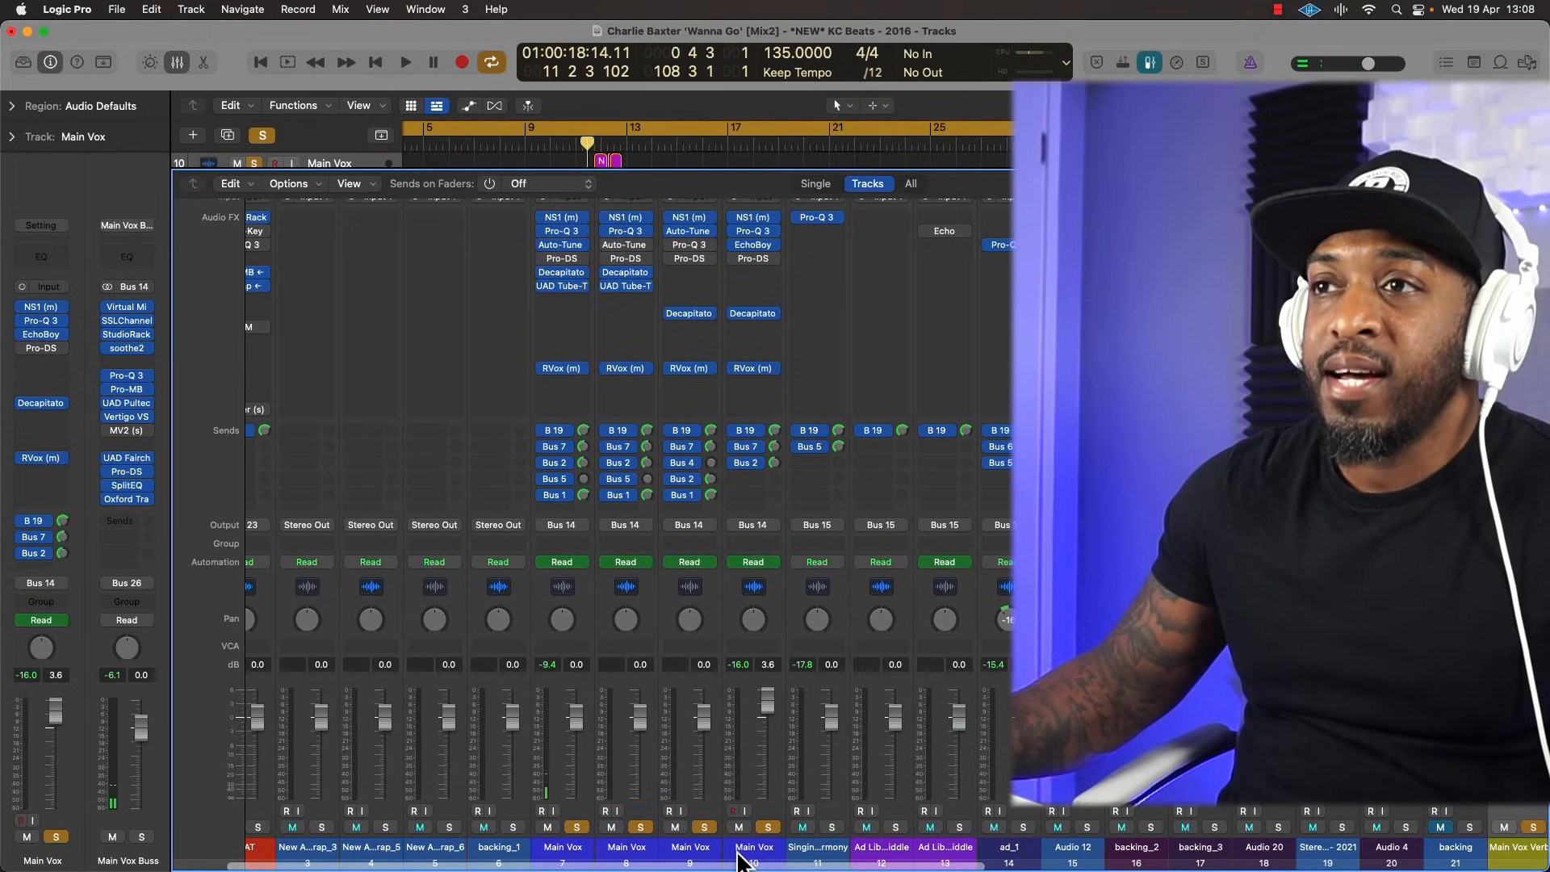
pyautogui.click(711, 855)
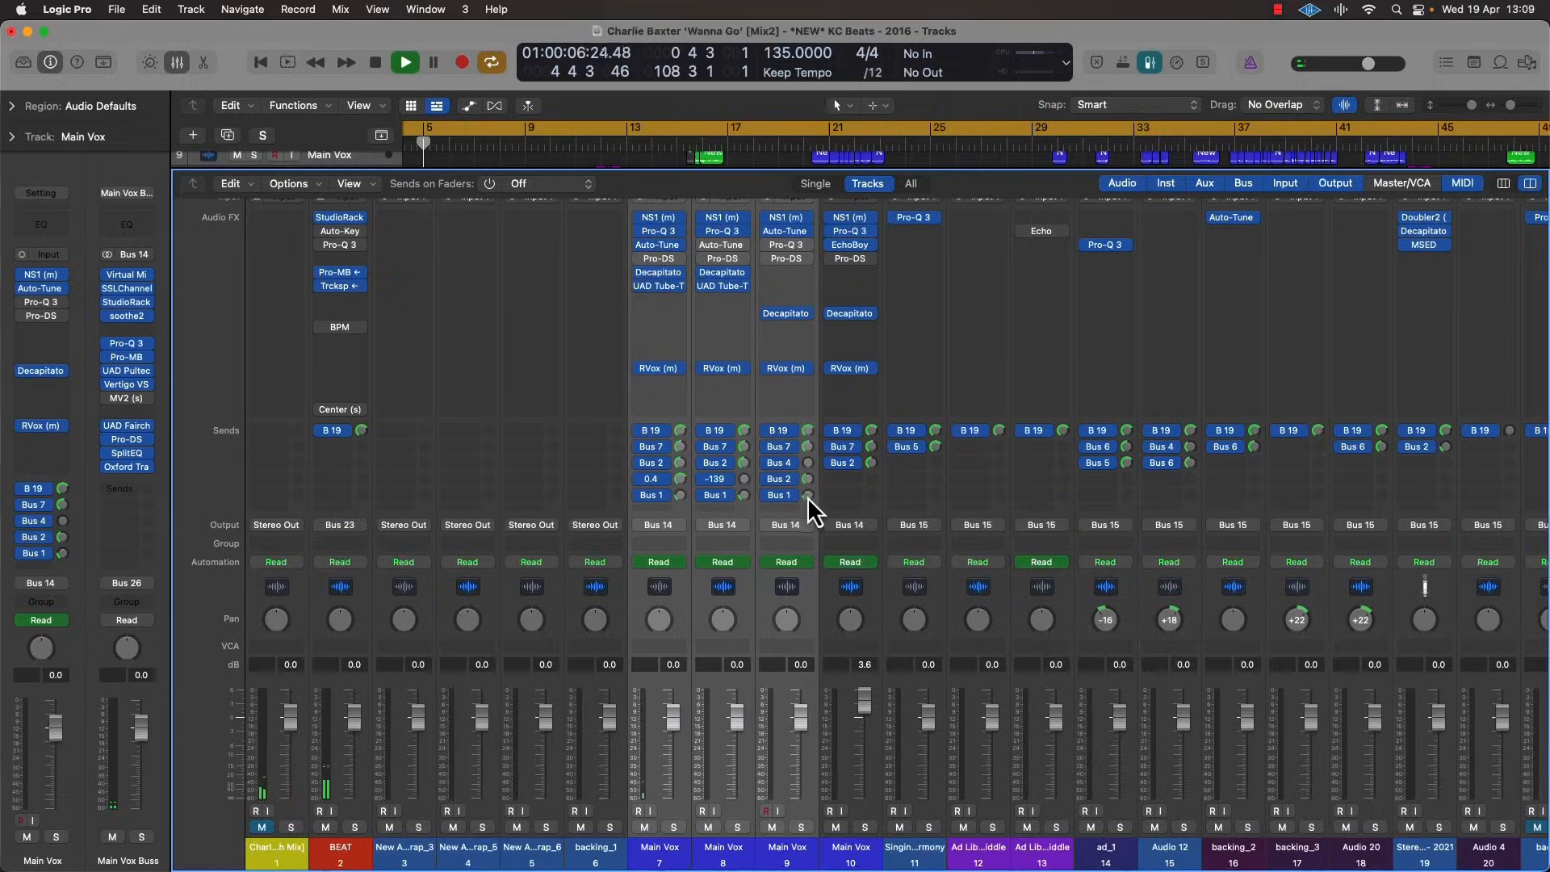
pyautogui.moveTo(807, 496); pyautogui.dragTo(807, 477)
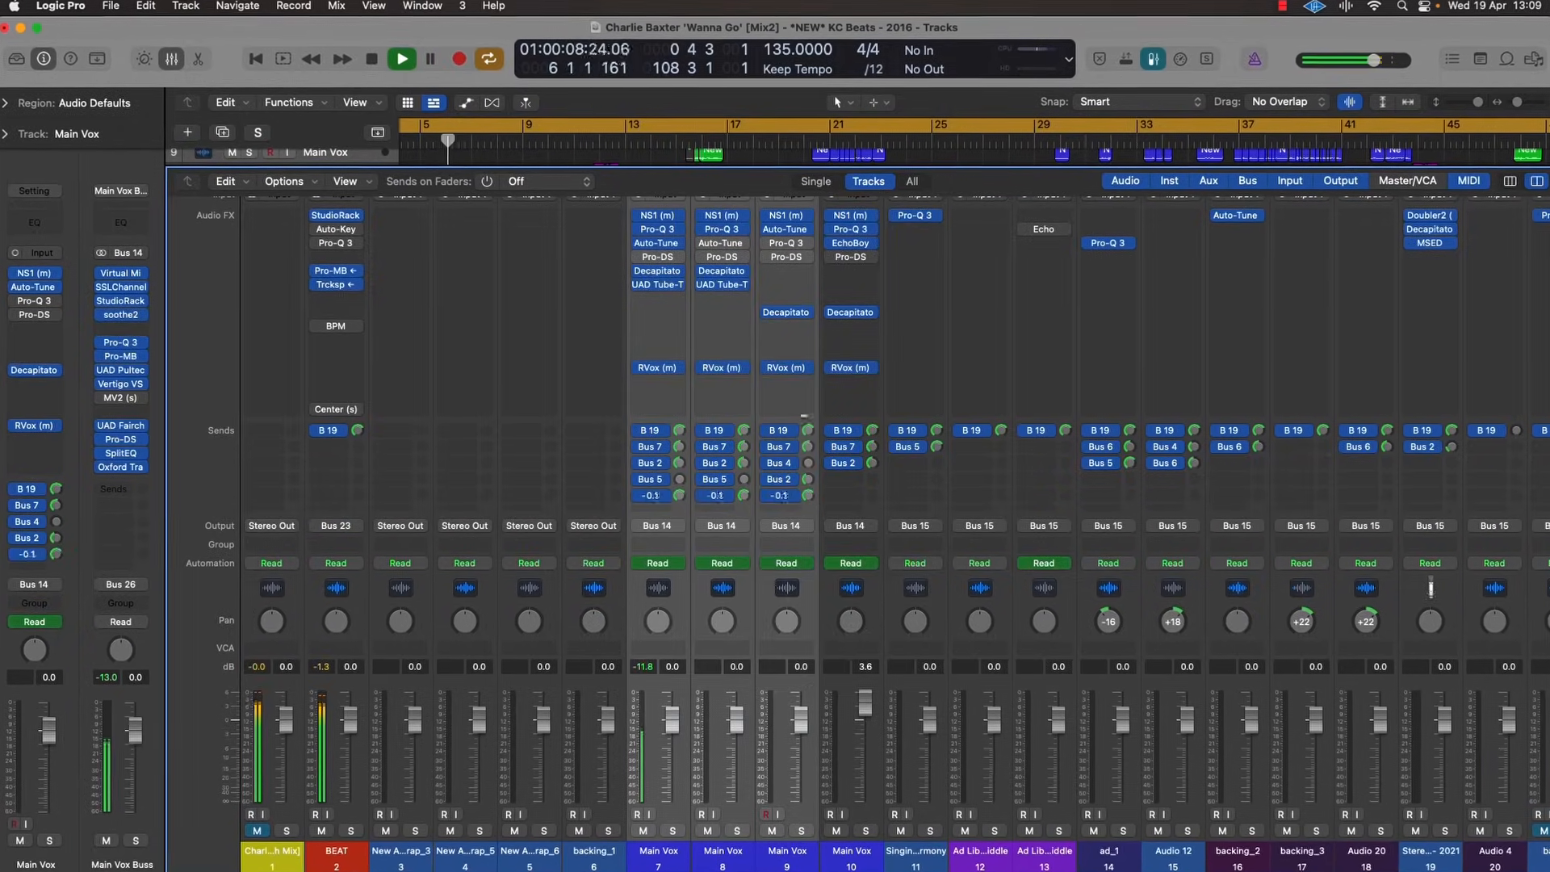
pyautogui.moveTo(804, 416); pyautogui.dragTo(800, 382)
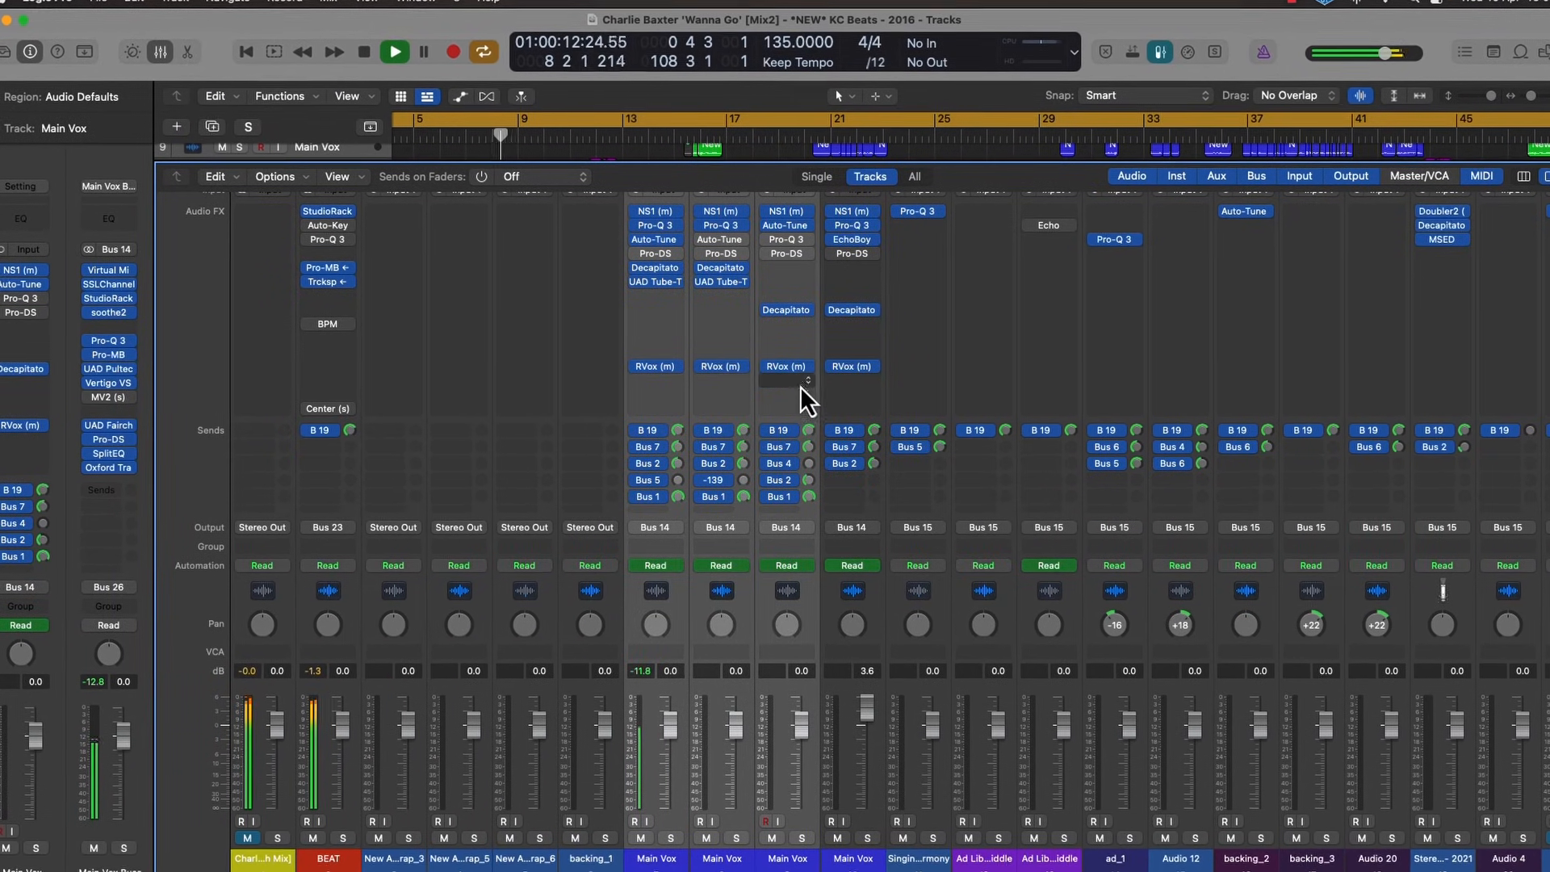
pyautogui.moveTo(812, 501); pyautogui.dragTo(833, 616)
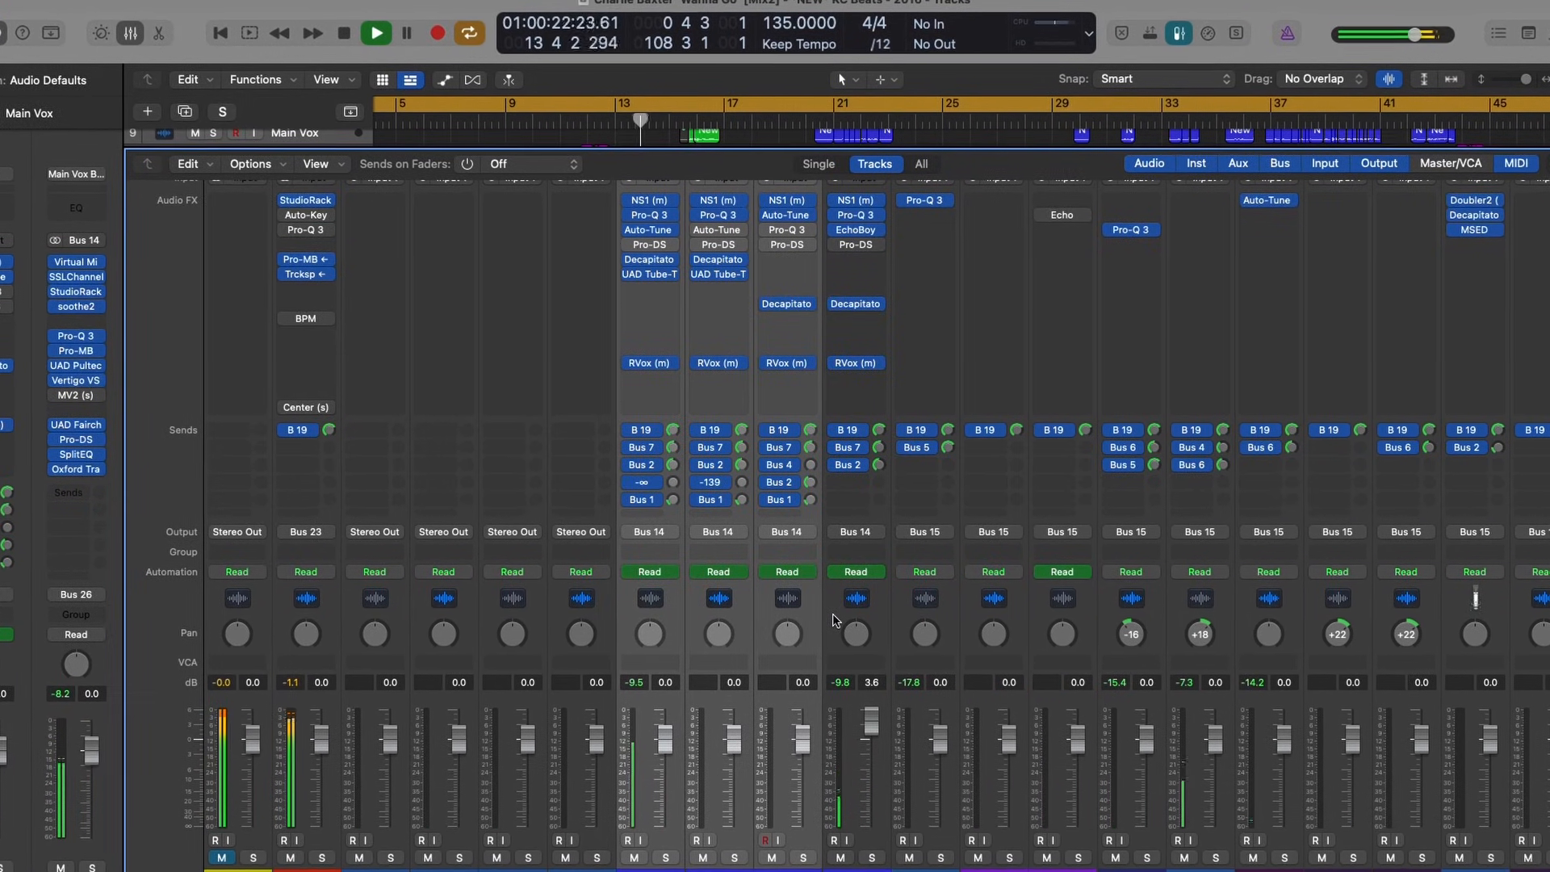
# Step: Open the SplitEQ plugin on the Main Vox Buss channel while the mix plays
pyautogui.hscroll(15, 836, 594)
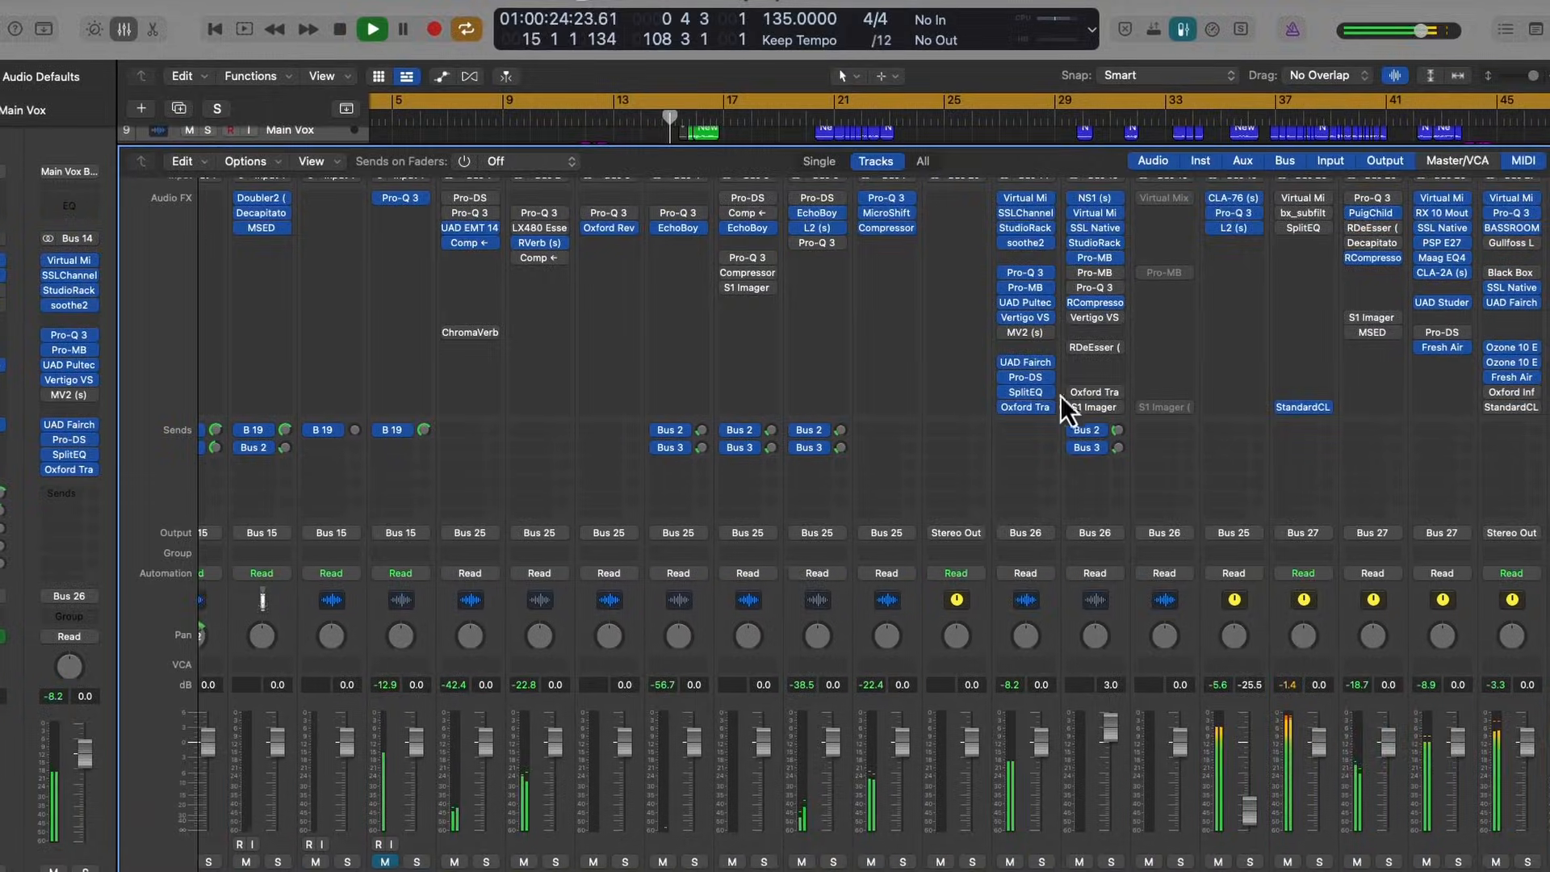
pyautogui.click(1026, 395)
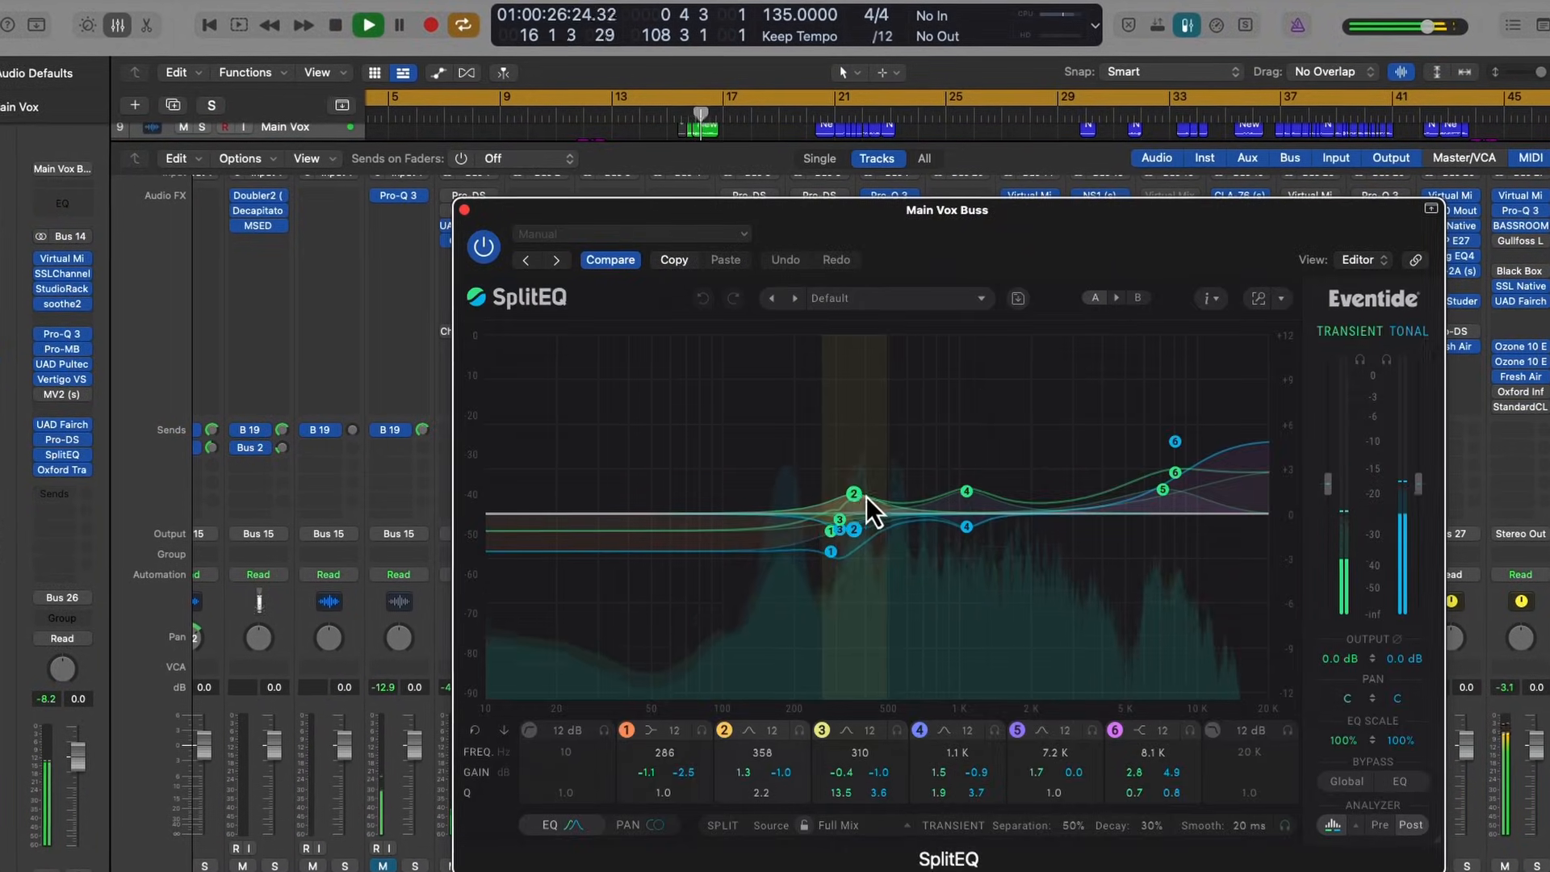